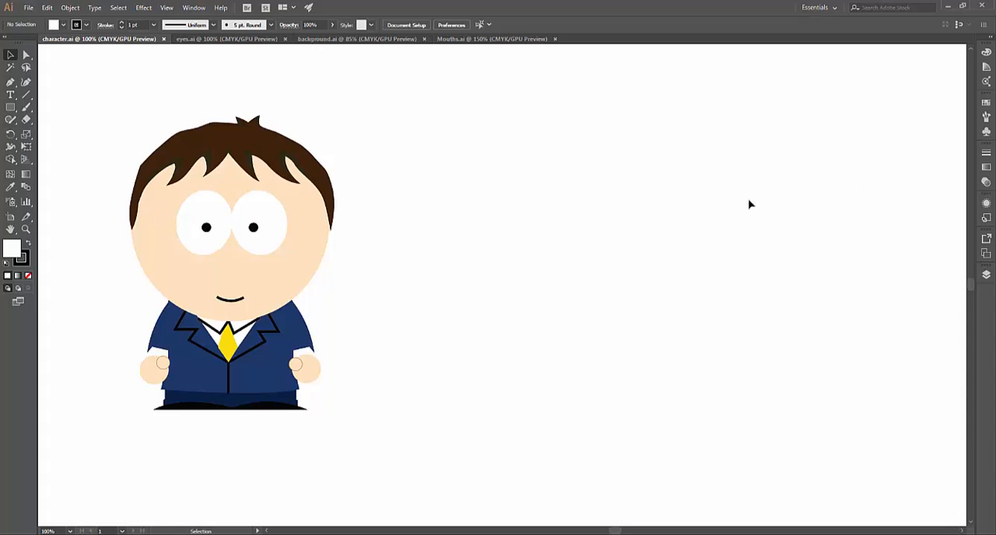
# Examine the layer structure of character.ai, eyes.ai and Mouths.ai, and view the background.ai artwork
pyautogui.press('F7')
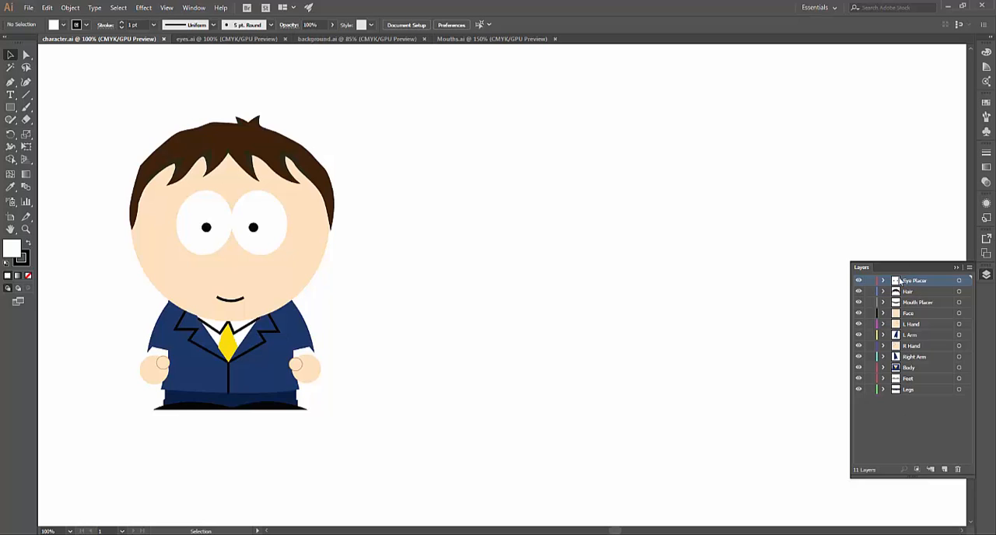
pyautogui.click(986, 273)
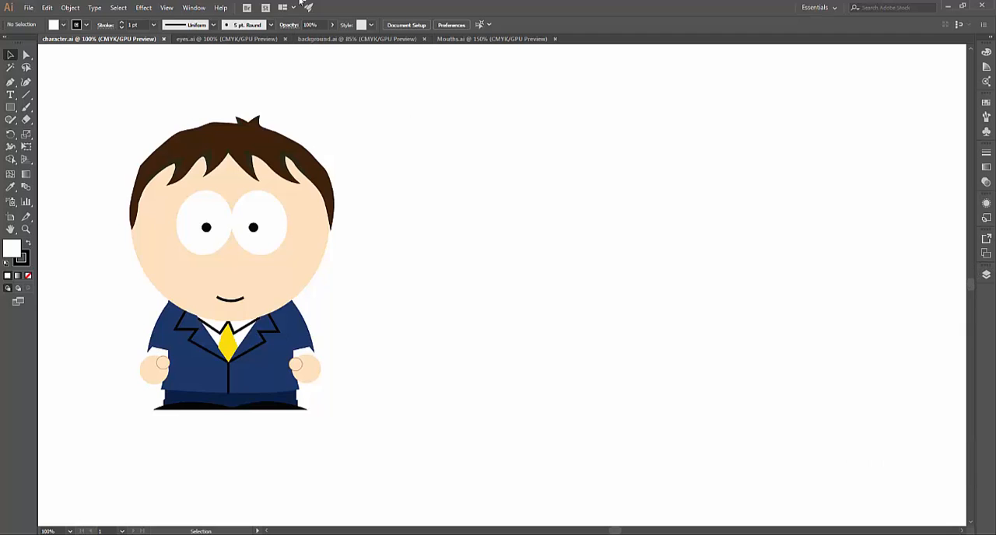
pyautogui.click(251, 39)
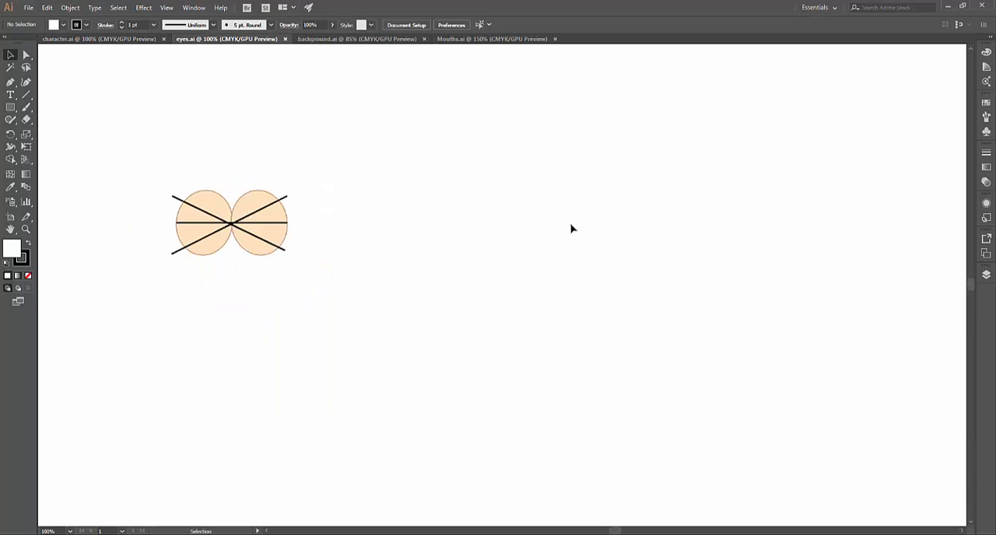
pyautogui.press('F7')
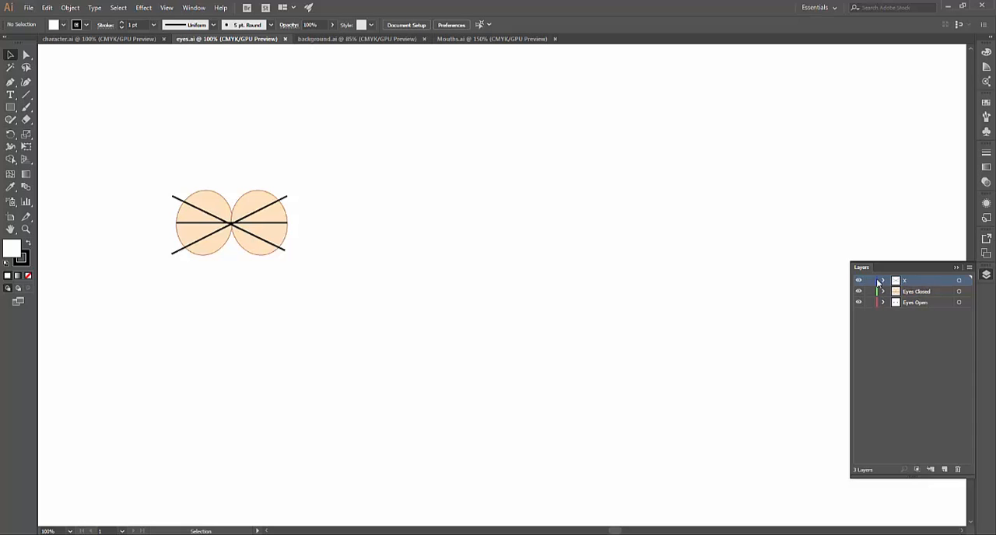
pyautogui.press('F7')
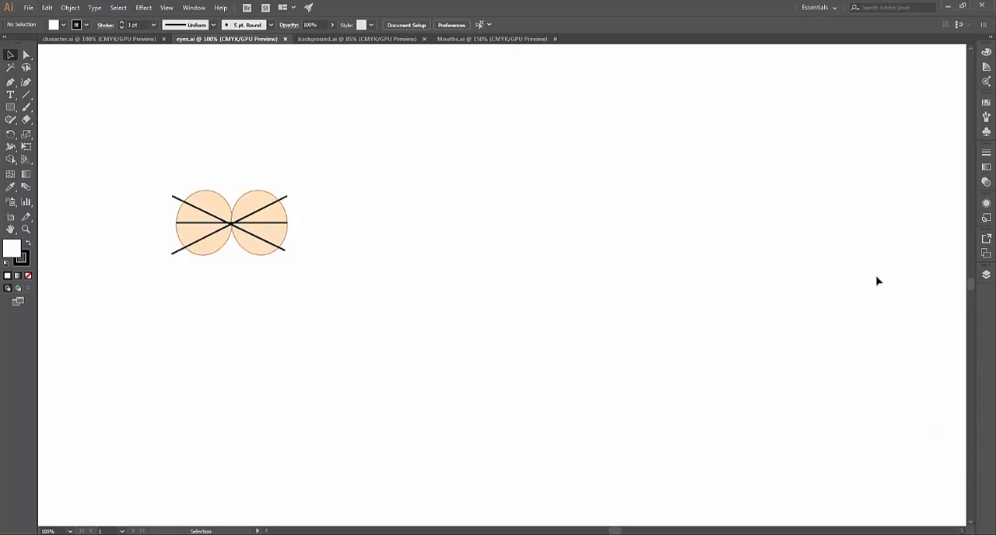
pyautogui.click(398, 39)
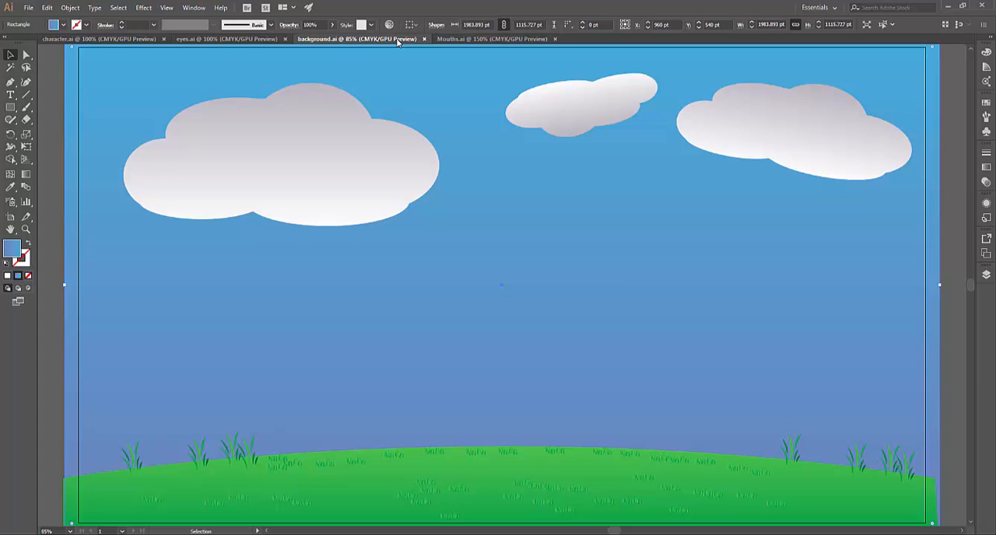
pyautogui.click(472, 39)
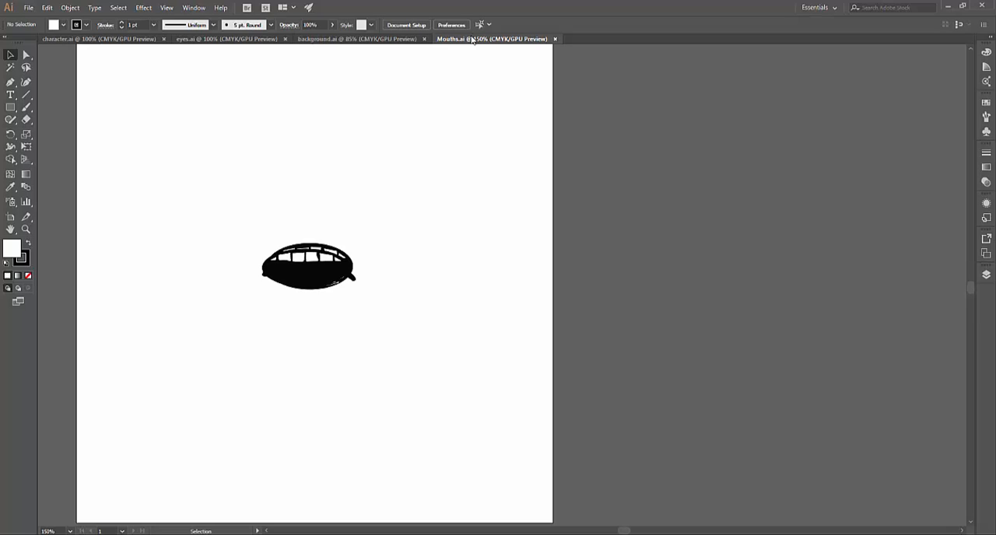
pyautogui.press('F7')
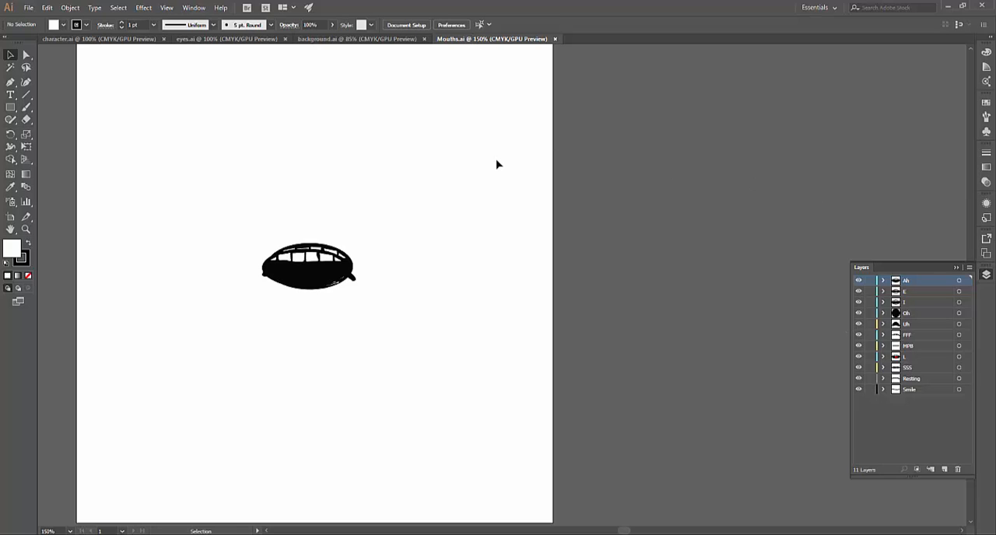
pyautogui.press('F7')
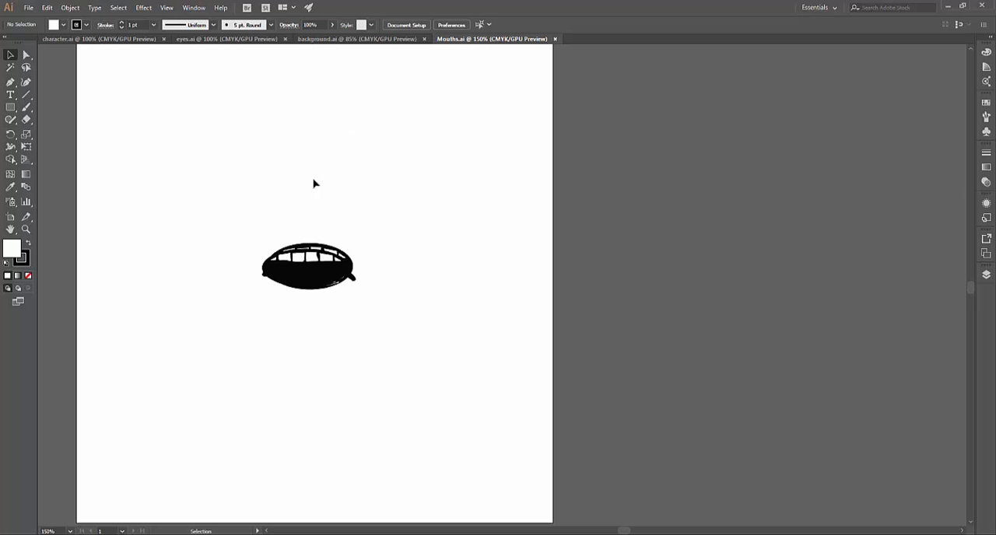
# Switch to After Effects and import character.ai as a composition with footage dimensions set to Layer Size
pyautogui.click(179, 534)
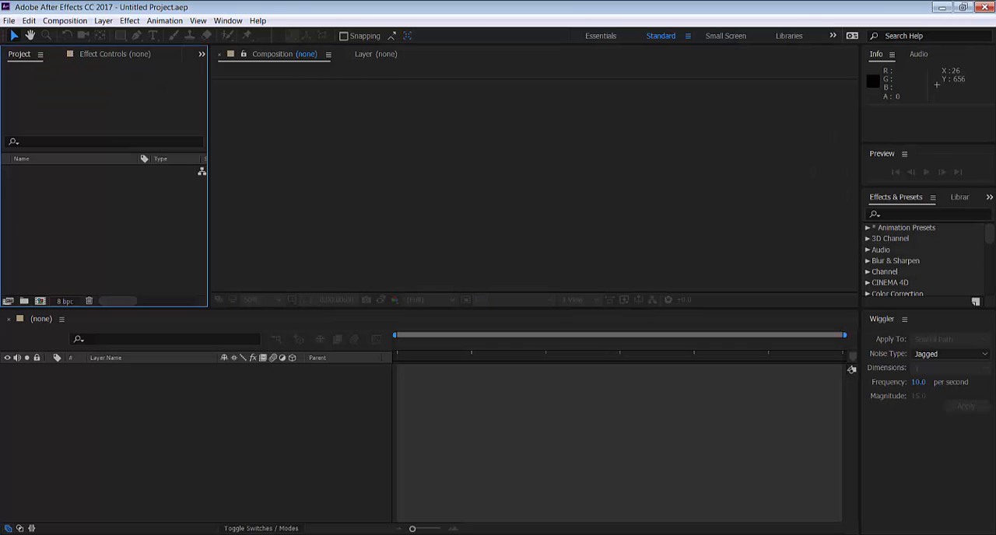
pyautogui.doubleClick(66, 210)
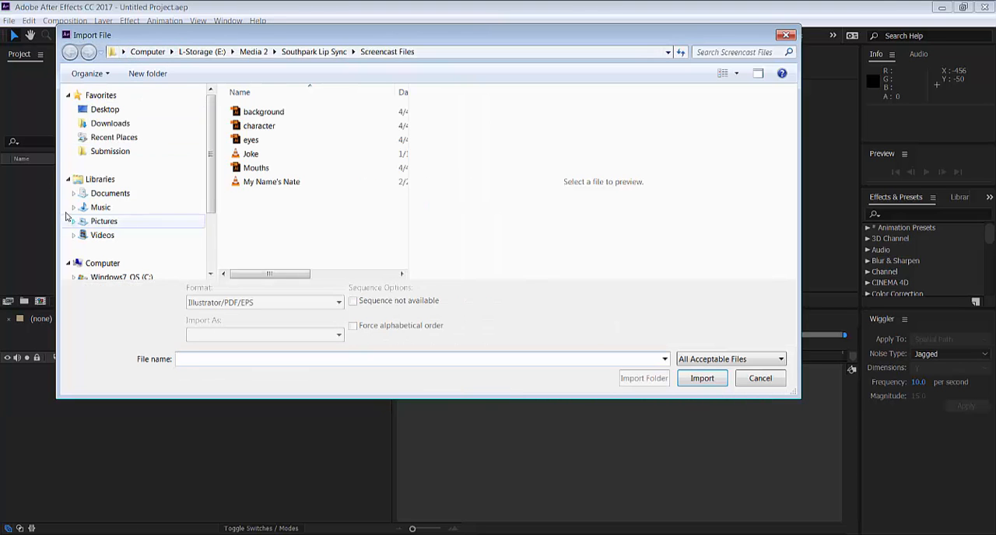
pyautogui.moveTo(364, 42); pyautogui.dragTo(484, 51)
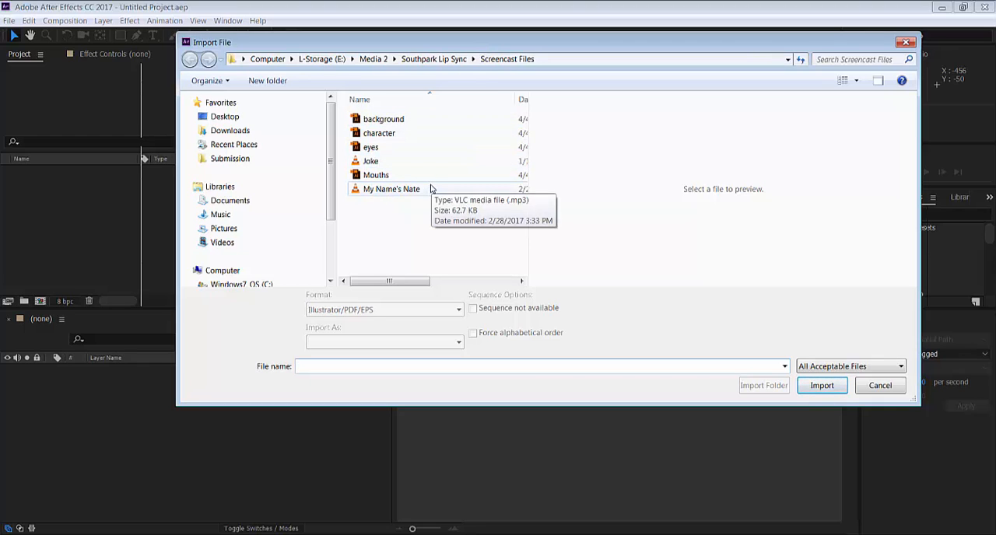
pyautogui.click(379, 134)
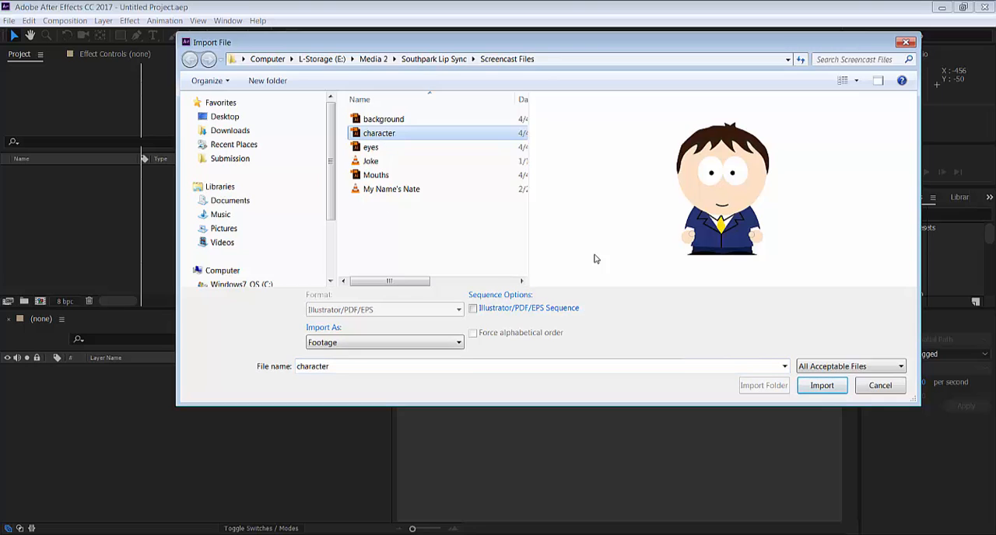
pyautogui.click(822, 386)
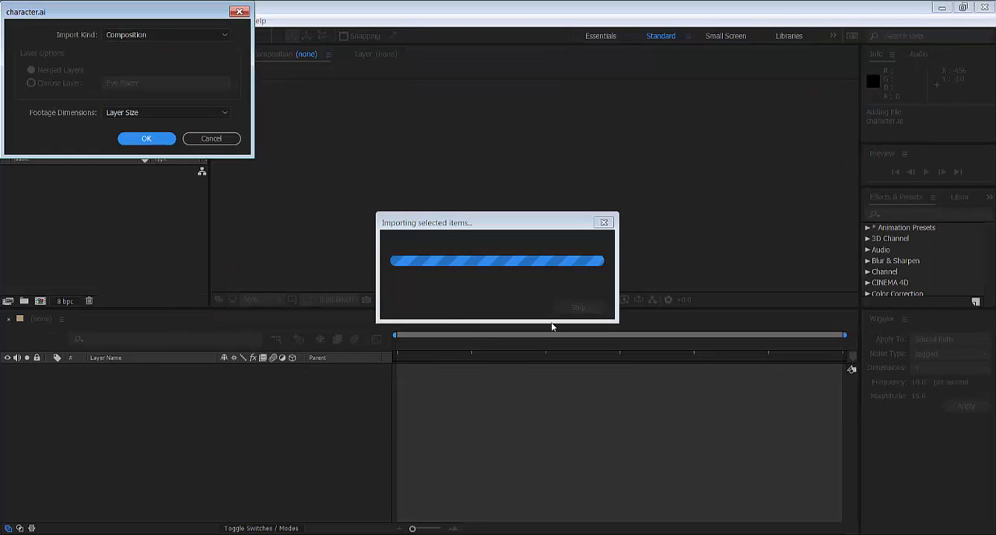
pyautogui.moveTo(98, 17); pyautogui.dragTo(213, 126)
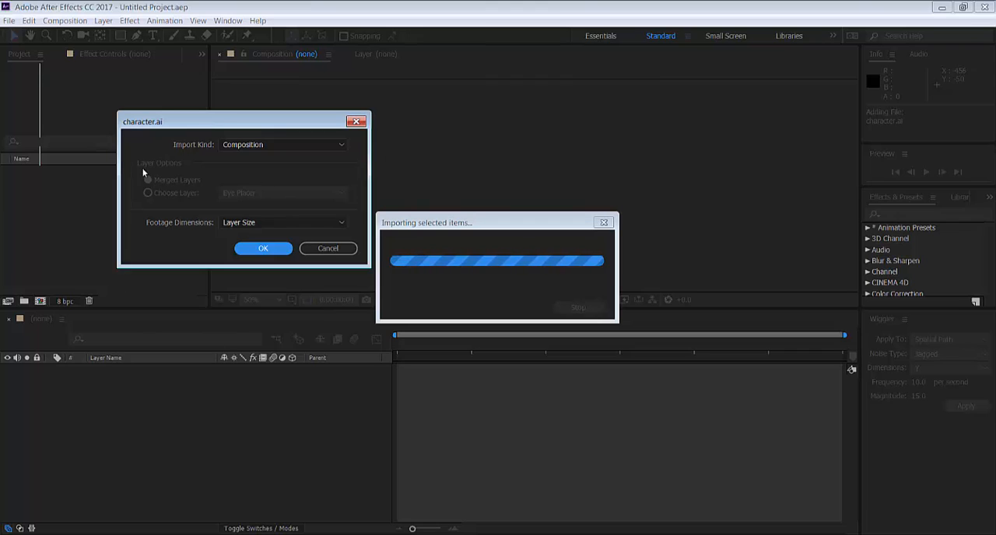
pyautogui.click(275, 144)
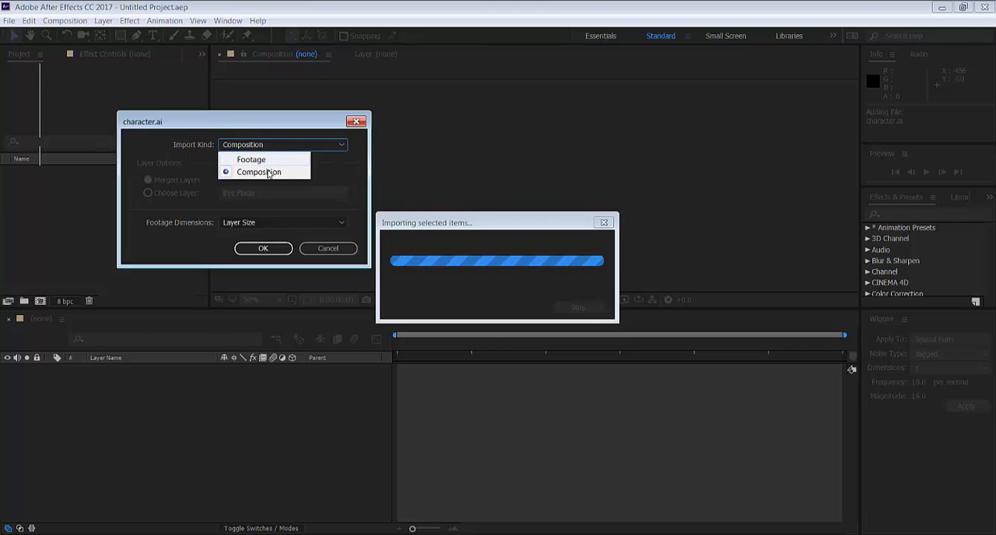
pyautogui.click(267, 169)
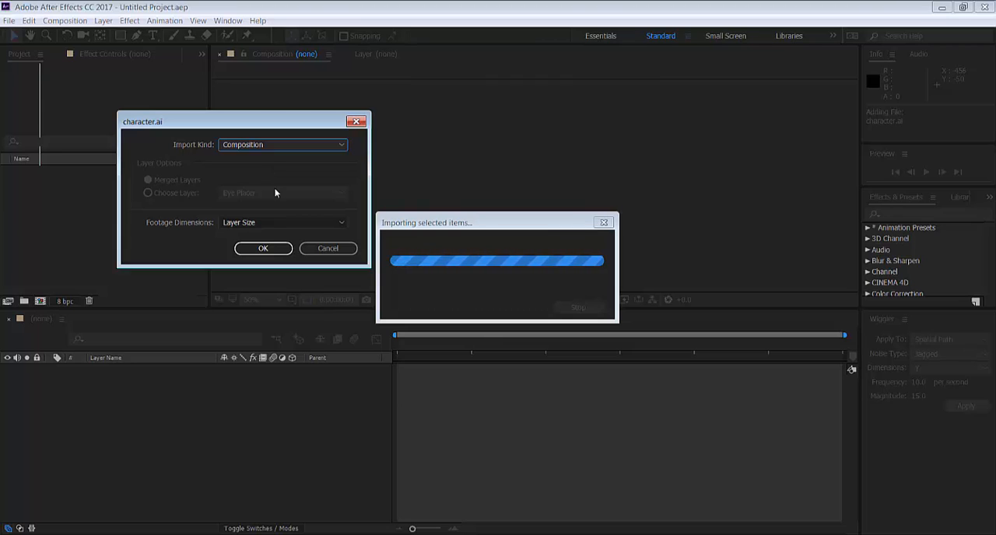
pyautogui.click(271, 254)
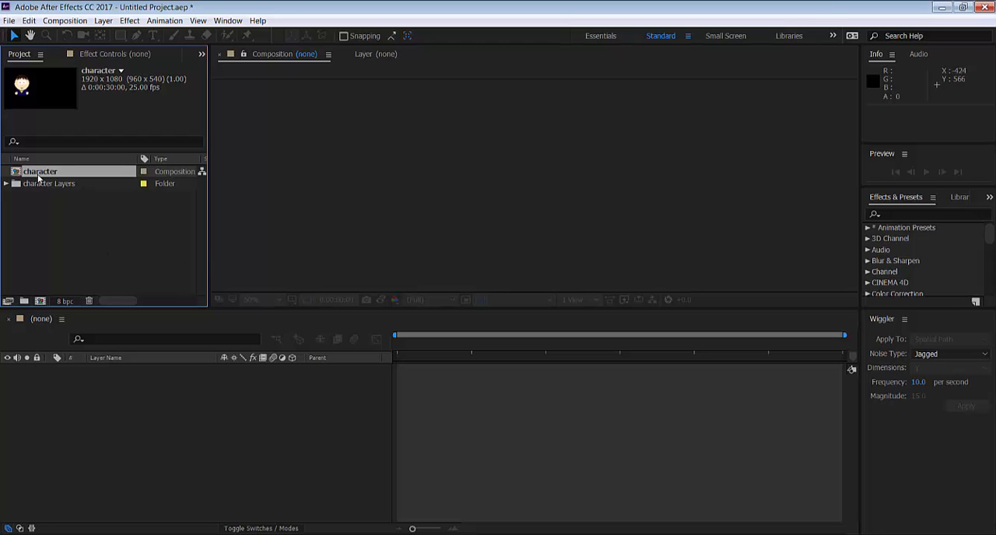
# Import eyes.ai into the project as a composition with Layer Size footage dimensions
pyautogui.doubleClick(92, 218)
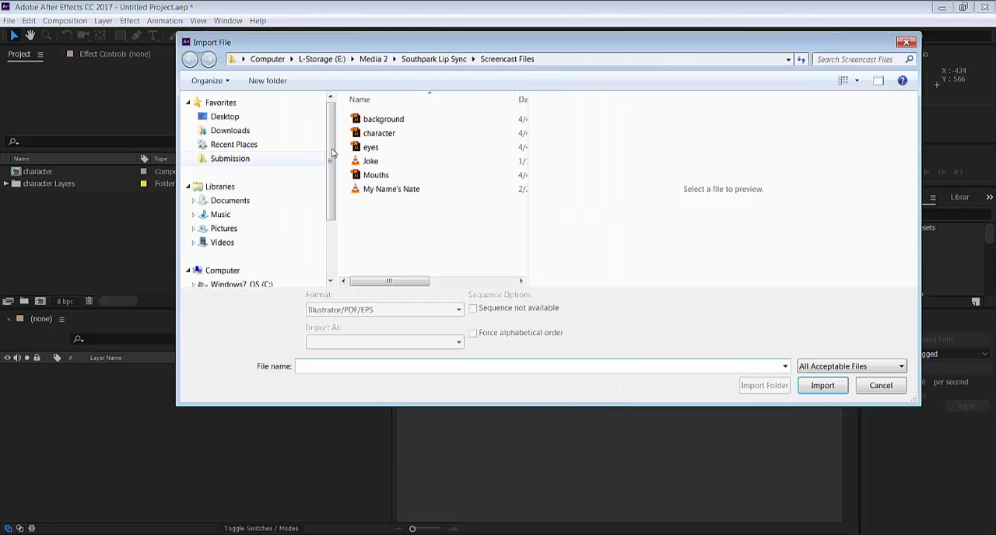
pyautogui.click(387, 148)
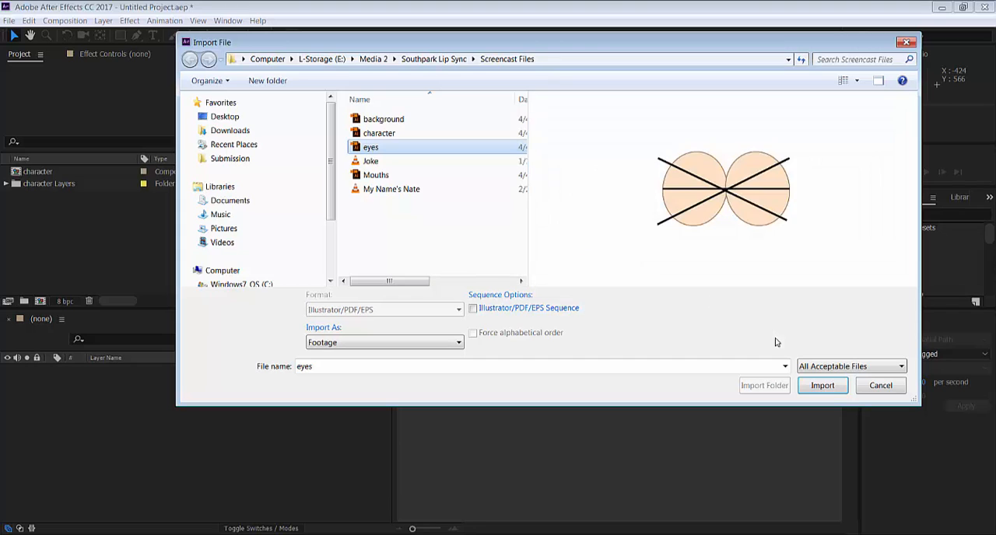
pyautogui.click(811, 389)
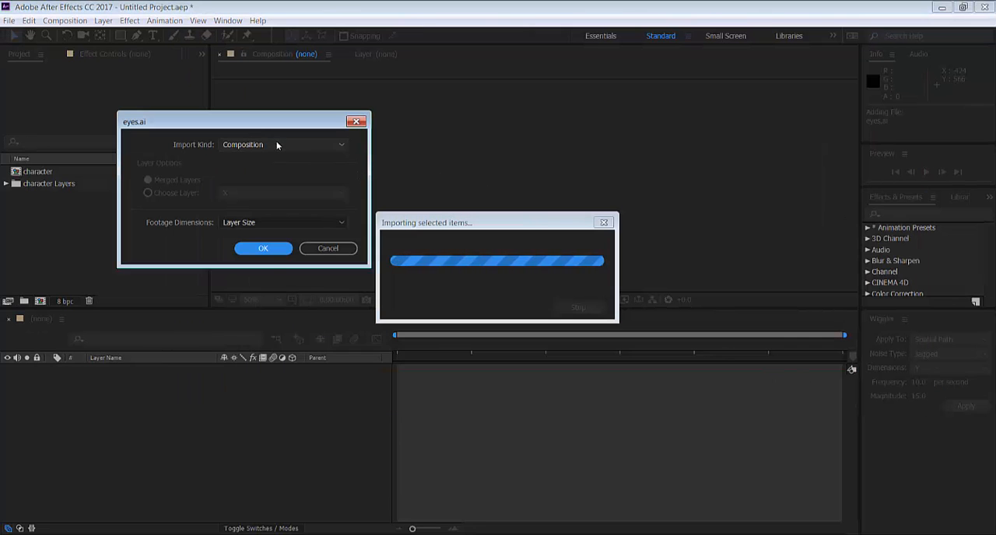
pyautogui.click(264, 248)
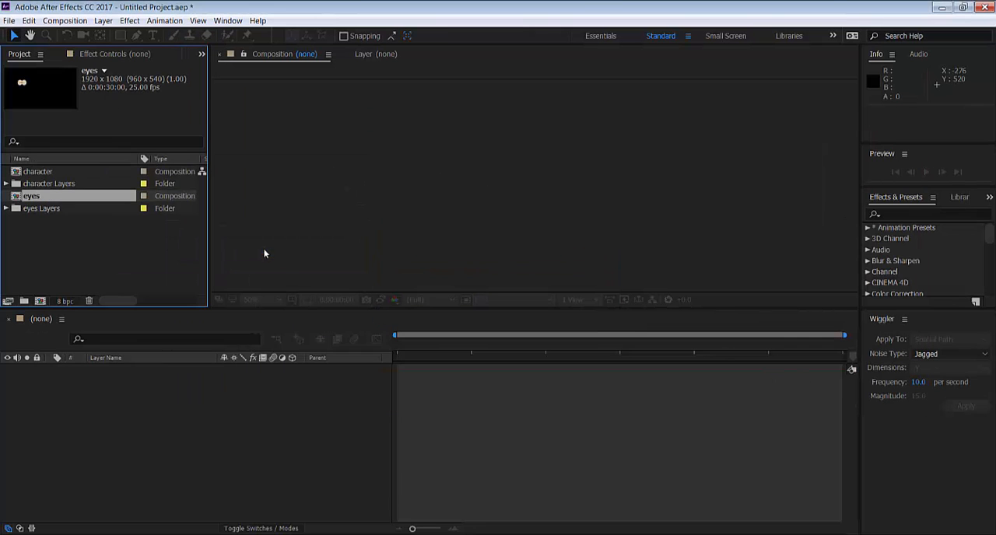
# Import Mouths.ai into the project as a composition with Layer Size footage dimensions
pyautogui.doubleClick(69, 237)
pyautogui.click(455, 176)
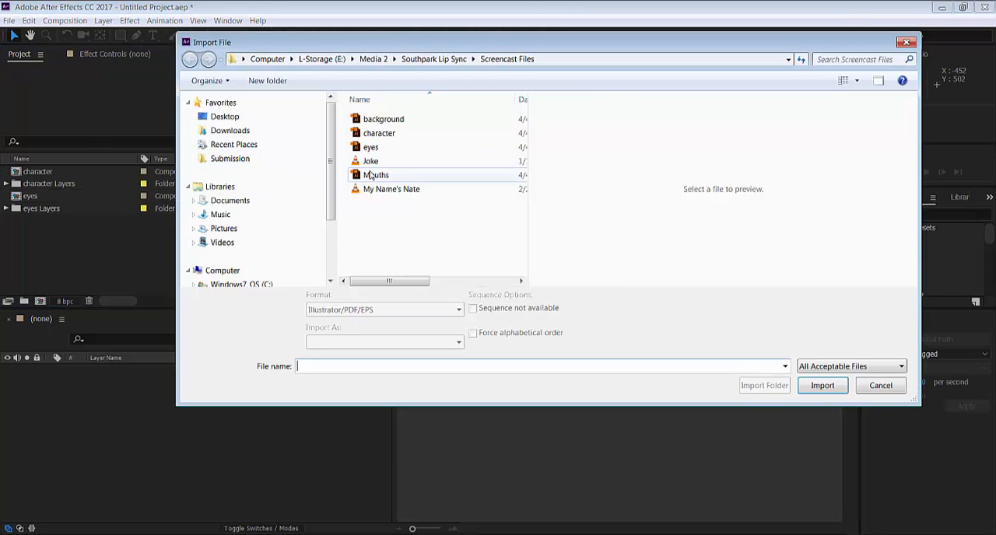
pyautogui.click(821, 387)
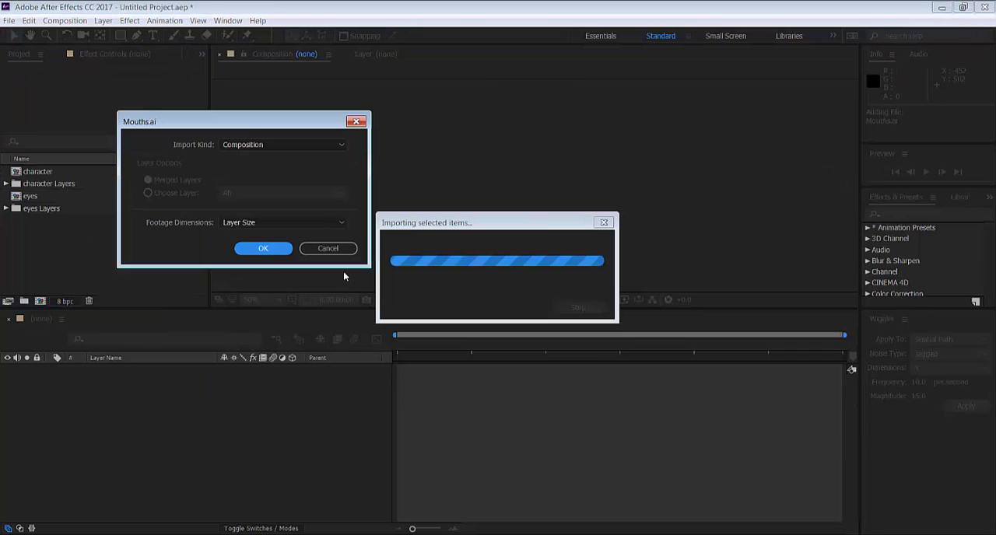
pyautogui.click(263, 249)
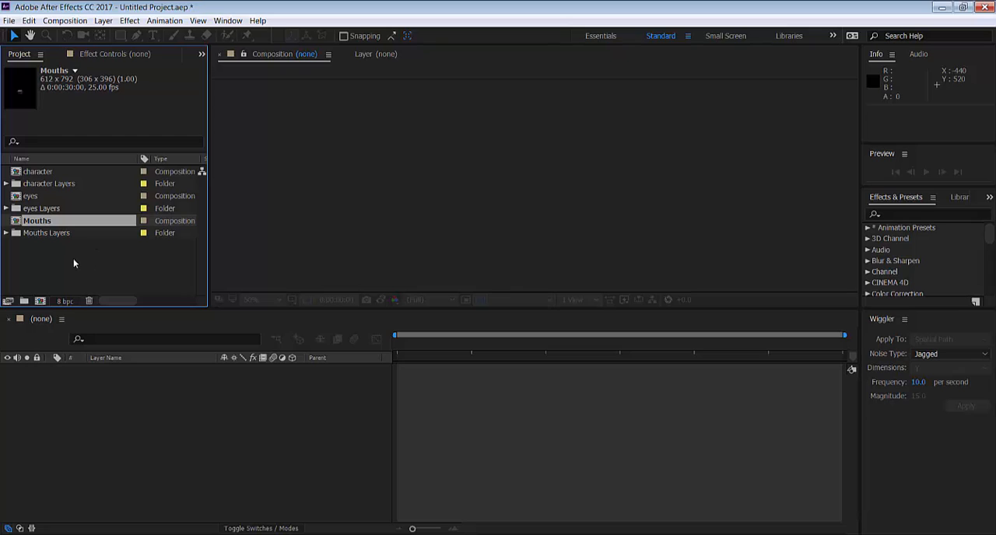
# Import background.ai from the Screencast Files folder into the project as footage
pyautogui.doubleClick(73, 260)
pyautogui.click(435, 122)
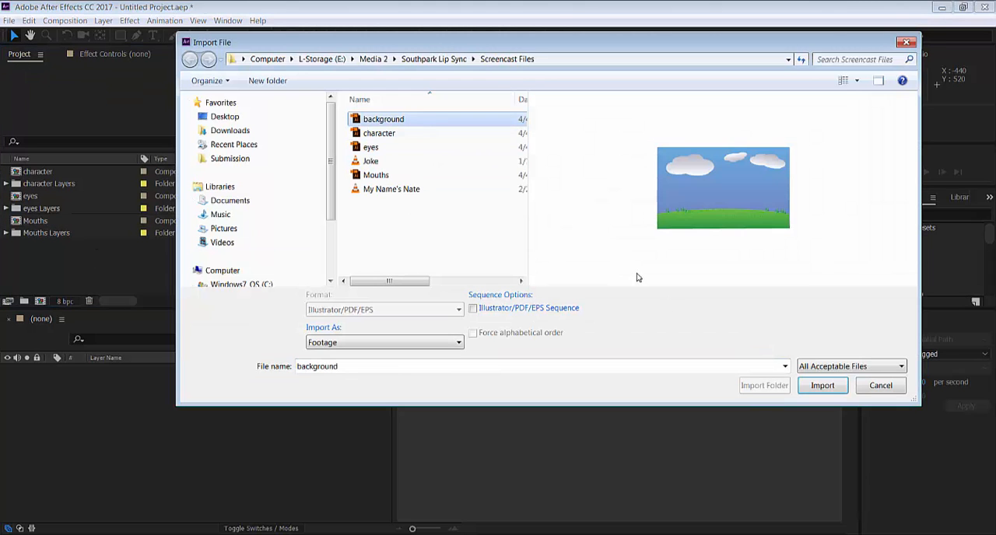
pyautogui.click(823, 387)
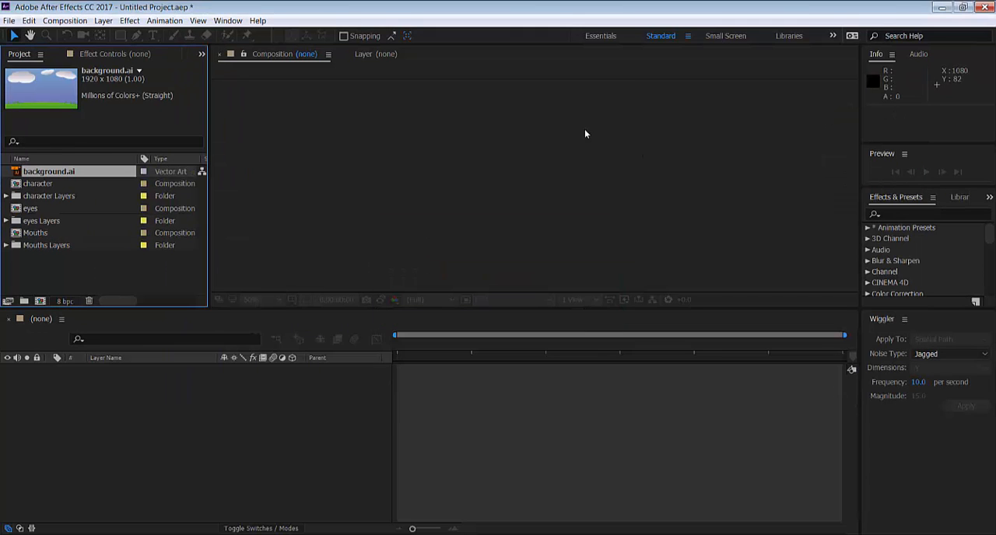
# Import Joke.mp3 together with the other MP3 file in the Screencast Files folder as footage
pyautogui.click(60, 266)
pyautogui.doubleClick(60, 266)
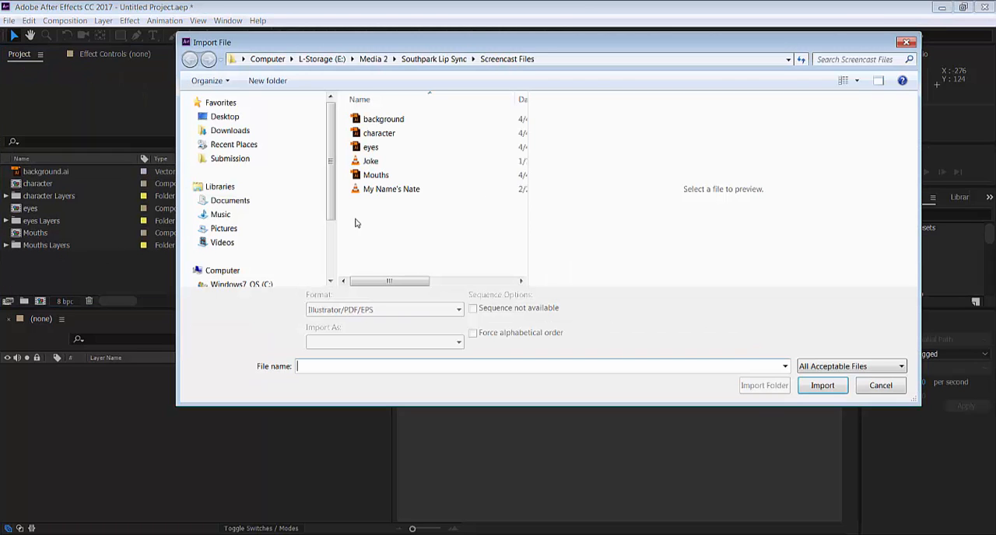
pyautogui.click(405, 161)
pyautogui.keyDown('ctrl'); pyautogui.click(427, 191); pyautogui.keyUp('ctrl')
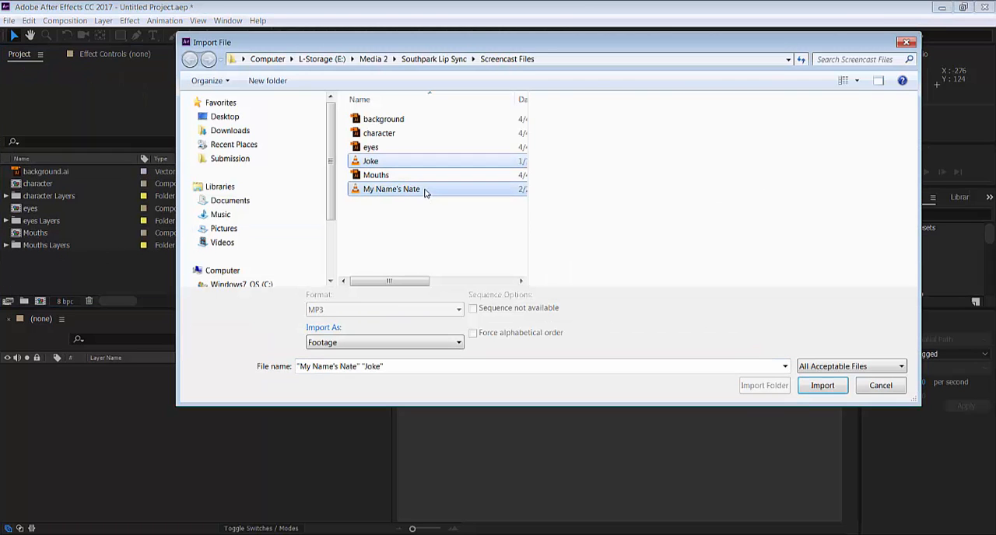
pyautogui.click(822, 386)
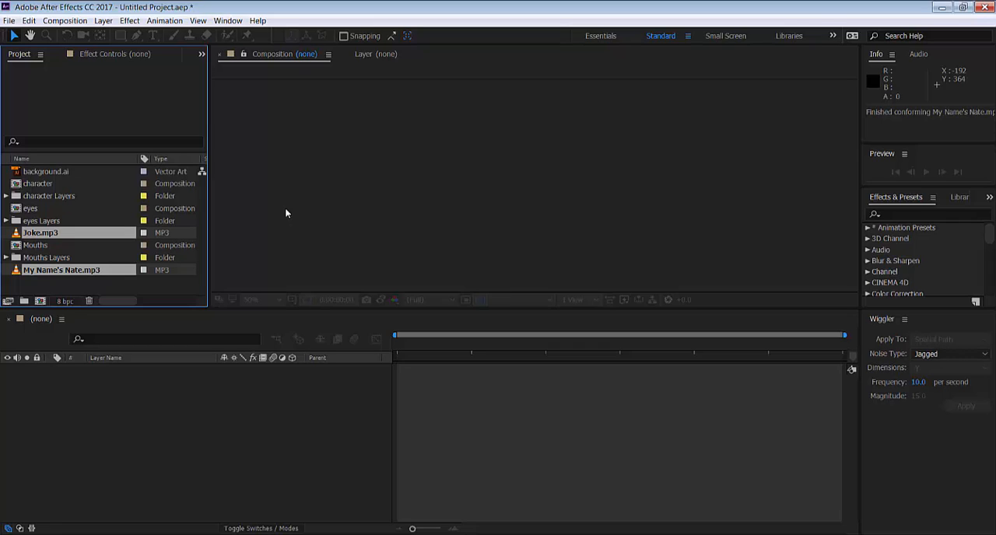
# Create a new composition from the background.ai footage
pyautogui.click(62, 171)
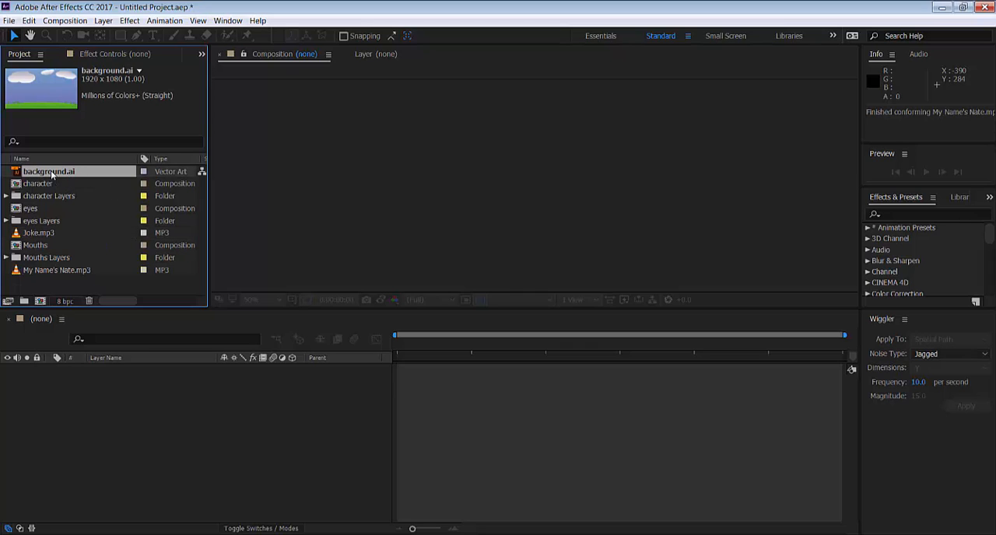
pyautogui.moveTo(53, 173); pyautogui.dragTo(420, 206)
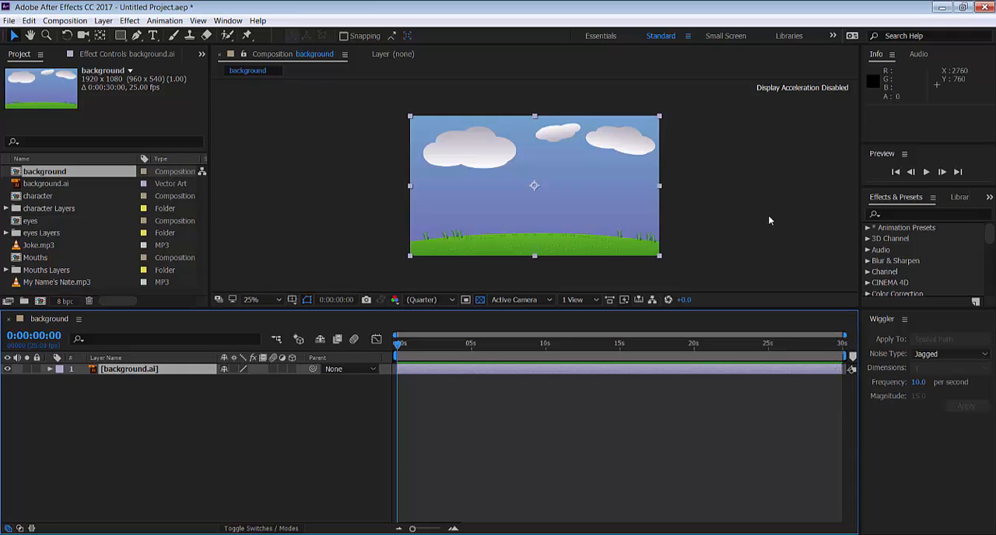
# Review the background composition's settings, checking its duration
pyautogui.click(204, 66)
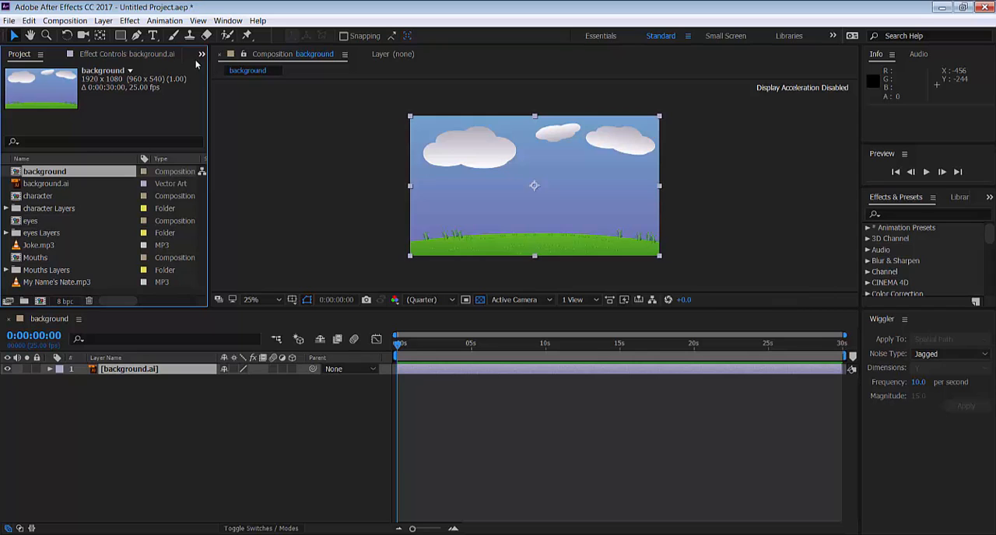
pyautogui.click(65, 20)
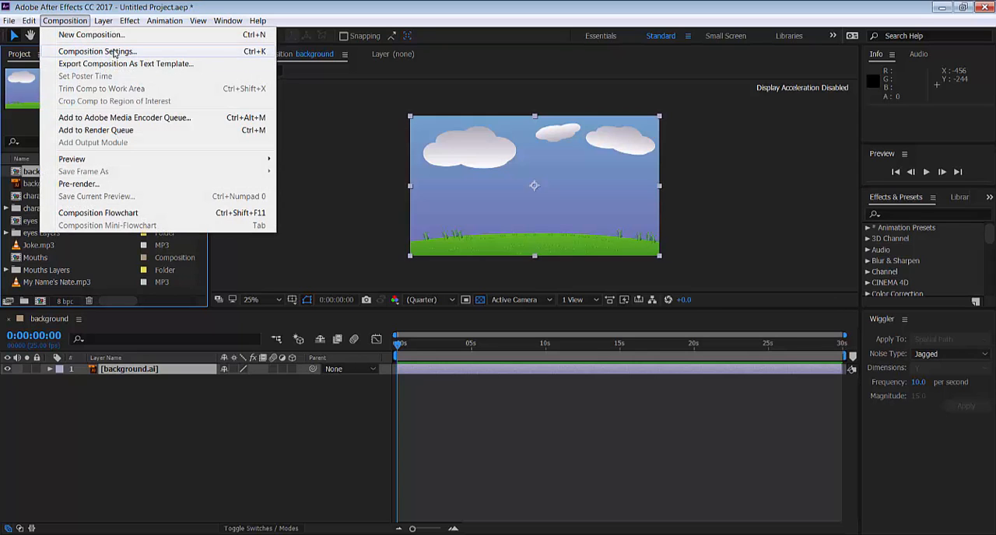
pyautogui.click(93, 51)
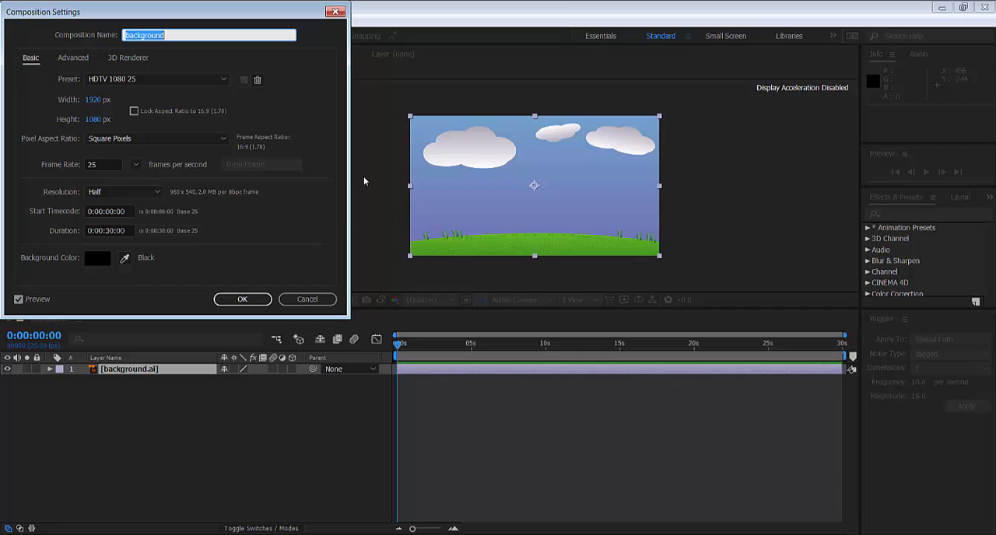
pyautogui.click(105, 231)
pyautogui.doubleClick(108, 231)
pyautogui.moveTo(106, 231); pyautogui.dragTo(117, 238)
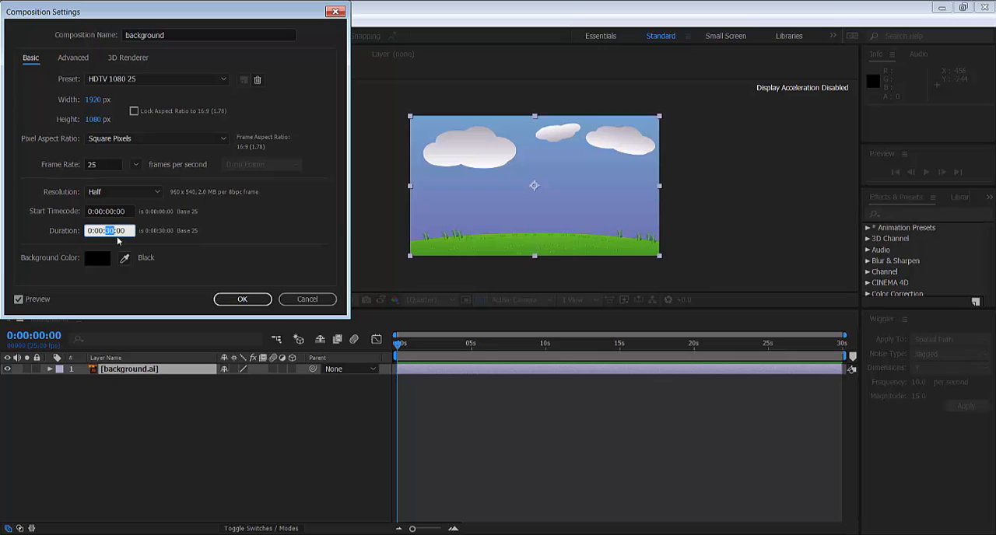
pyautogui.doubleClick(122, 231)
pyautogui.click(236, 299)
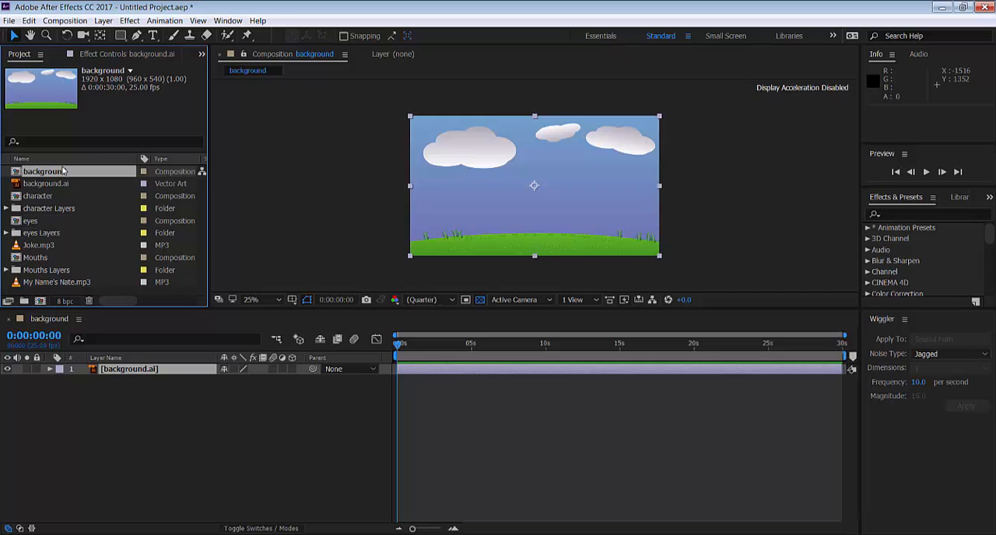
# Open the character composition in its own timeline
pyautogui.click(47, 197)
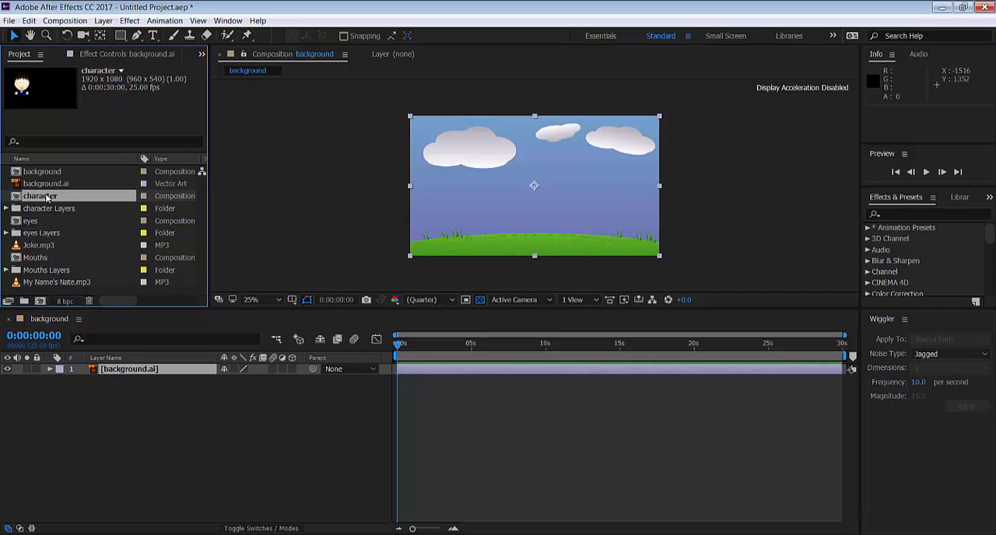
pyautogui.doubleClick(53, 197)
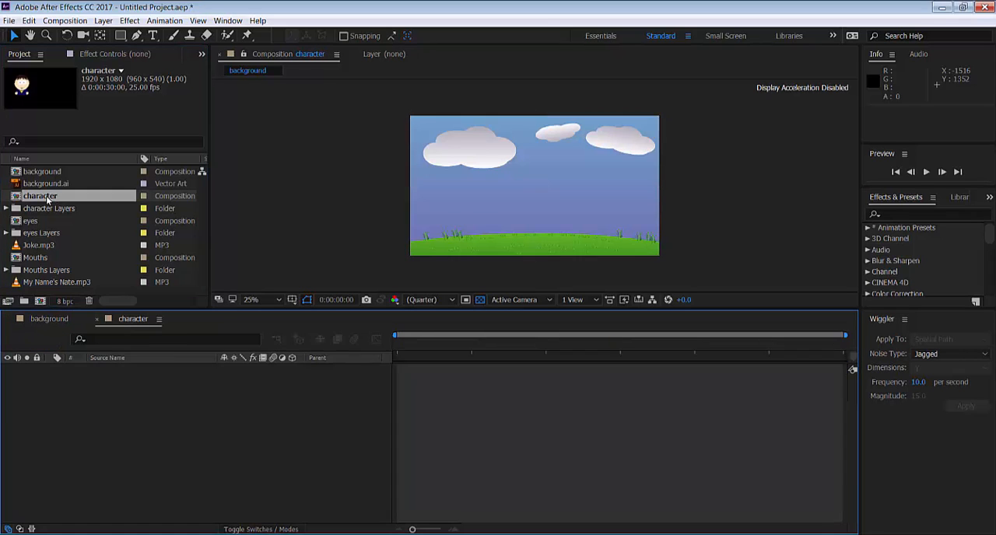
pyautogui.click(64, 318)
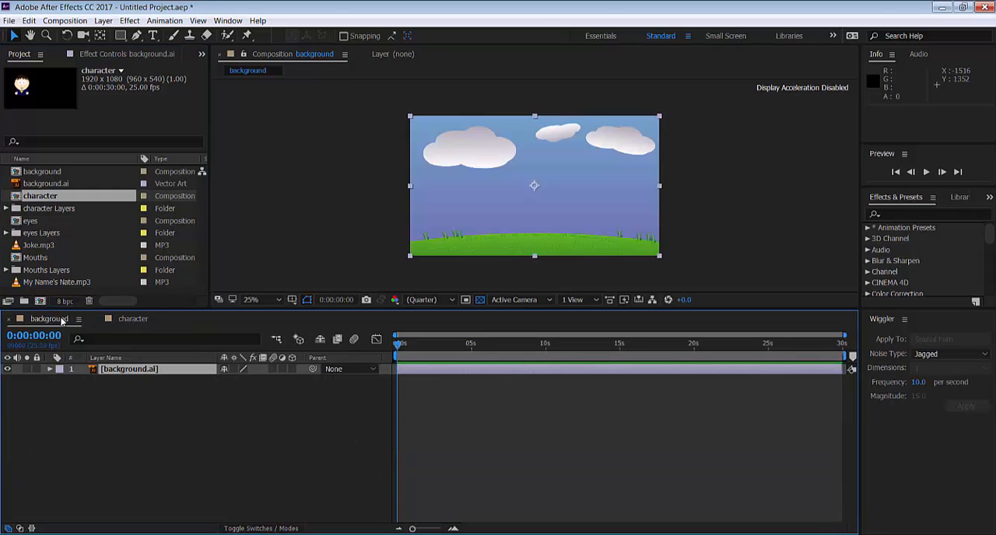
pyautogui.click(117, 320)
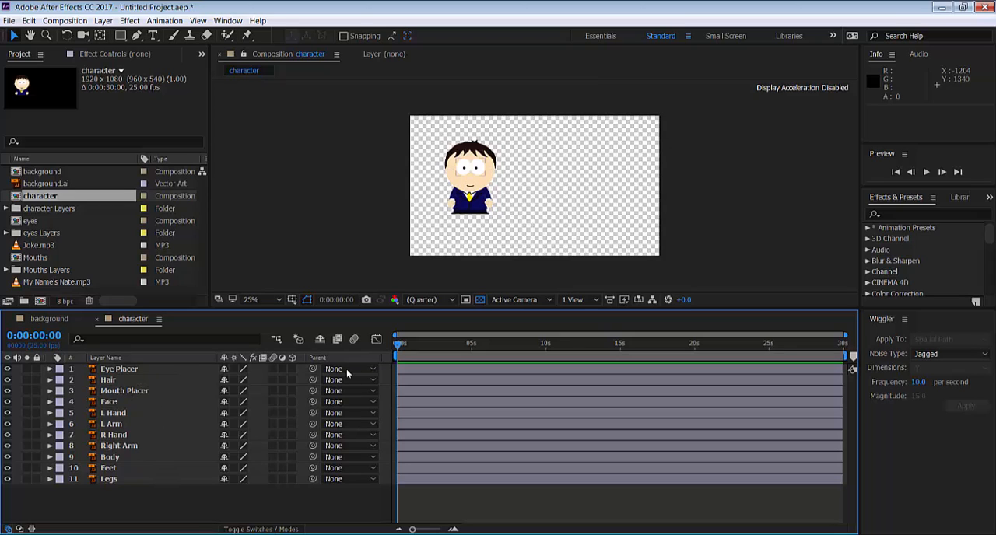
# Parent the Eye Placer, Hair and Mouth Placer layers to the Face layer
pyautogui.moveTo(311, 373); pyautogui.dragTo(110, 401)
pyautogui.moveTo(312, 380); pyautogui.dragTo(163, 403)
pyautogui.moveTo(313, 391); pyautogui.dragTo(170, 403)
# Parent L Hand to L Arm, R Hand to Right Arm, Feet to Legs, and Face, L Arm, Right Arm and Legs to Body
pyautogui.moveTo(312, 413); pyautogui.dragTo(128, 427)
pyautogui.moveTo(313, 402); pyautogui.dragTo(148, 458)
pyautogui.moveTo(312, 435); pyautogui.dragTo(147, 442)
pyautogui.moveTo(313, 424); pyautogui.dragTo(147, 457)
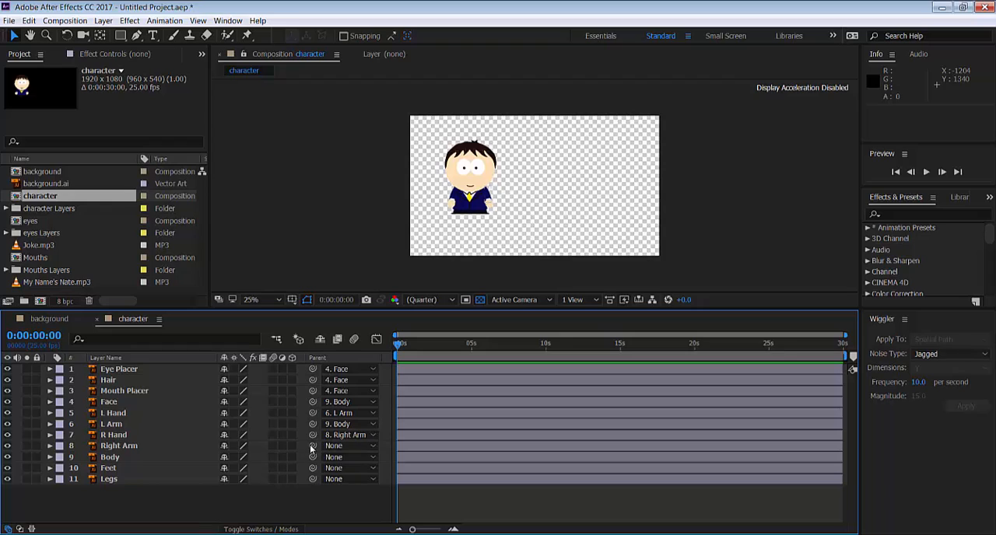
pyautogui.moveTo(312, 449); pyautogui.dragTo(105, 457)
pyautogui.moveTo(312, 469); pyautogui.dragTo(115, 479)
pyautogui.moveTo(312, 479); pyautogui.dragTo(156, 460)
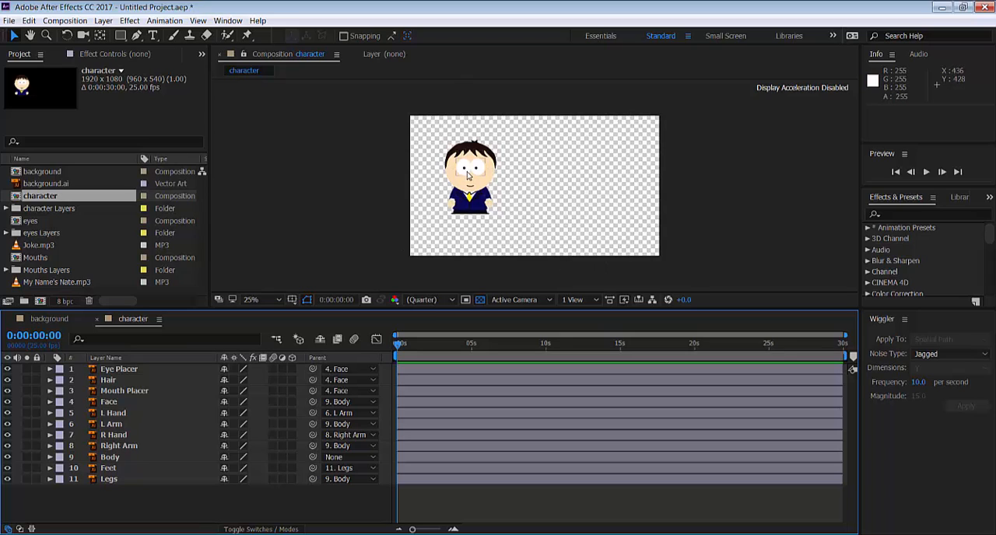
# Crop the character composition to a region of interest drawn closely around the character, about 480 by 652 px
pyautogui.click(466, 302)
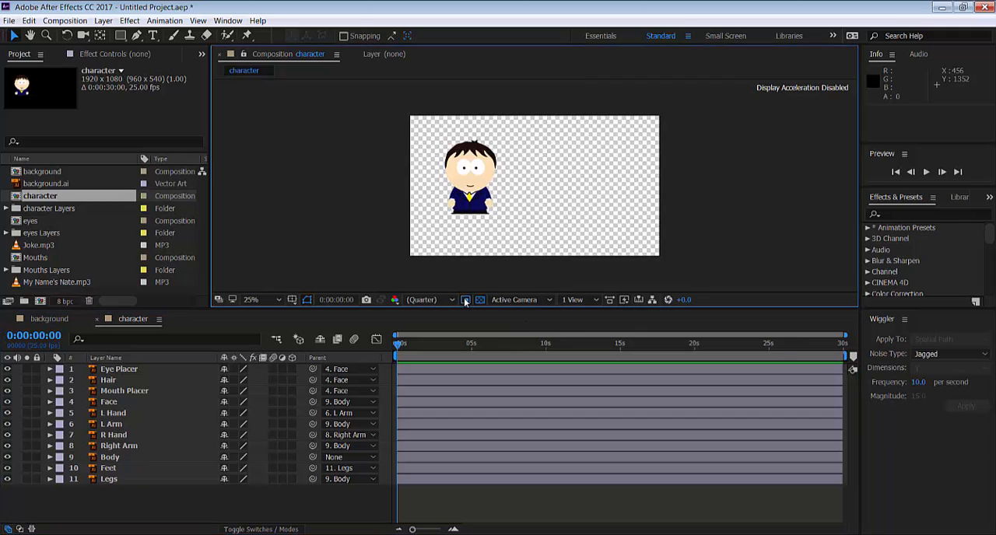
pyautogui.moveTo(439, 135); pyautogui.dragTo(504, 222)
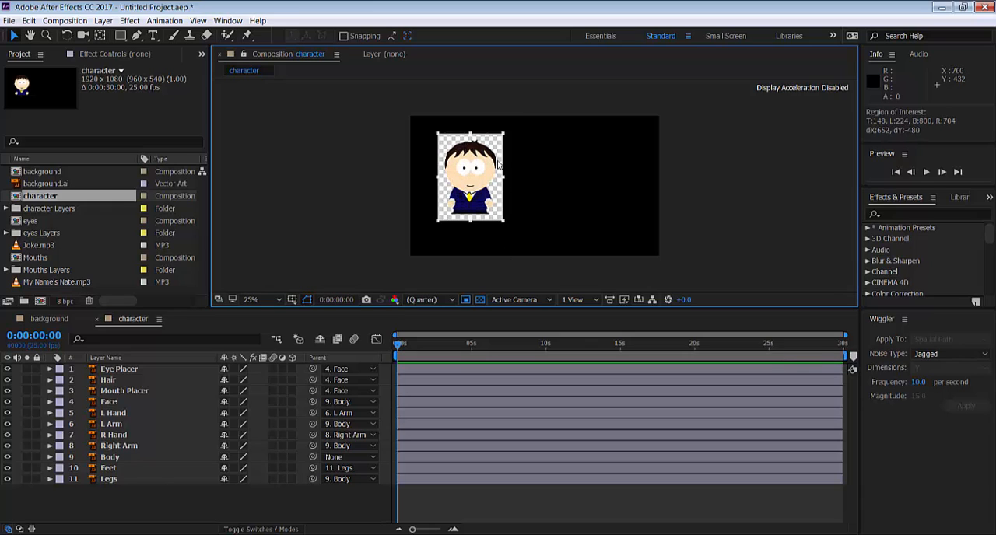
pyautogui.click(68, 21)
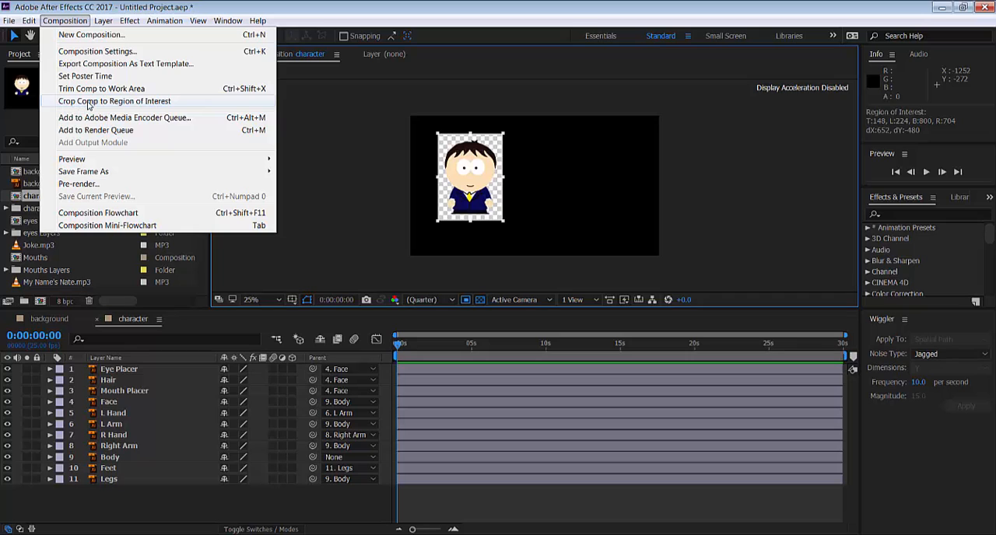
pyautogui.click(106, 102)
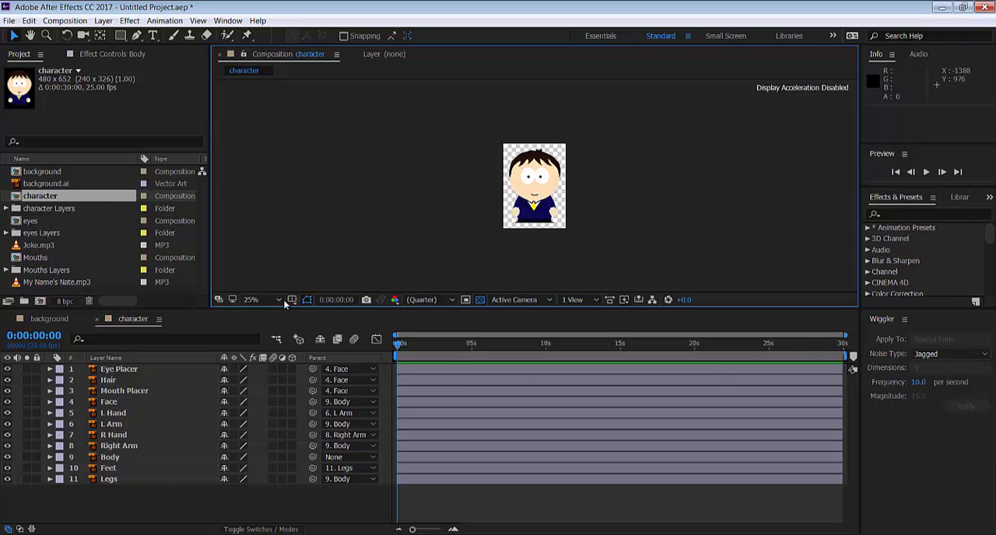
# Add the character composition to the background composition and move it outside the frame's right edge, to about 2212, 676
pyautogui.click(52, 320)
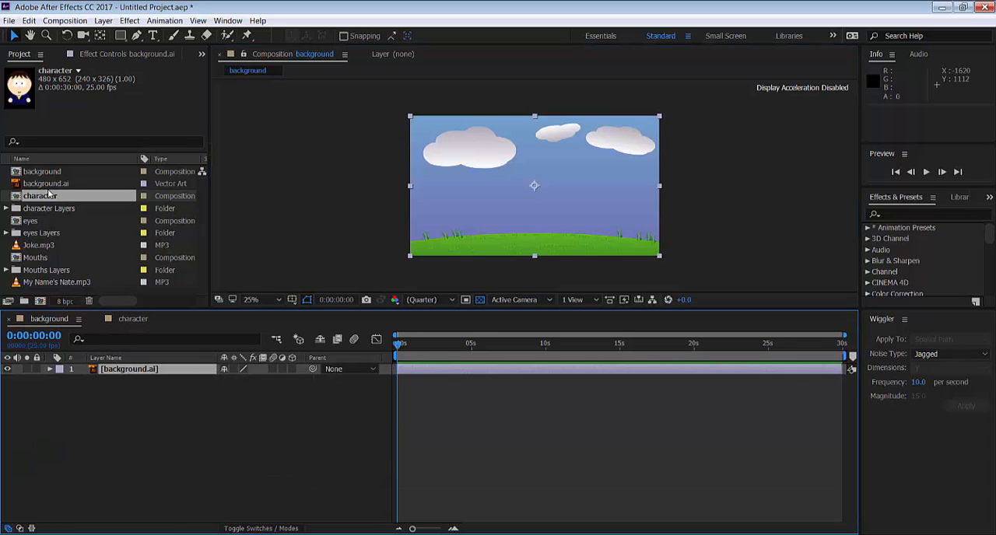
pyautogui.moveTo(48, 198); pyautogui.dragTo(541, 195)
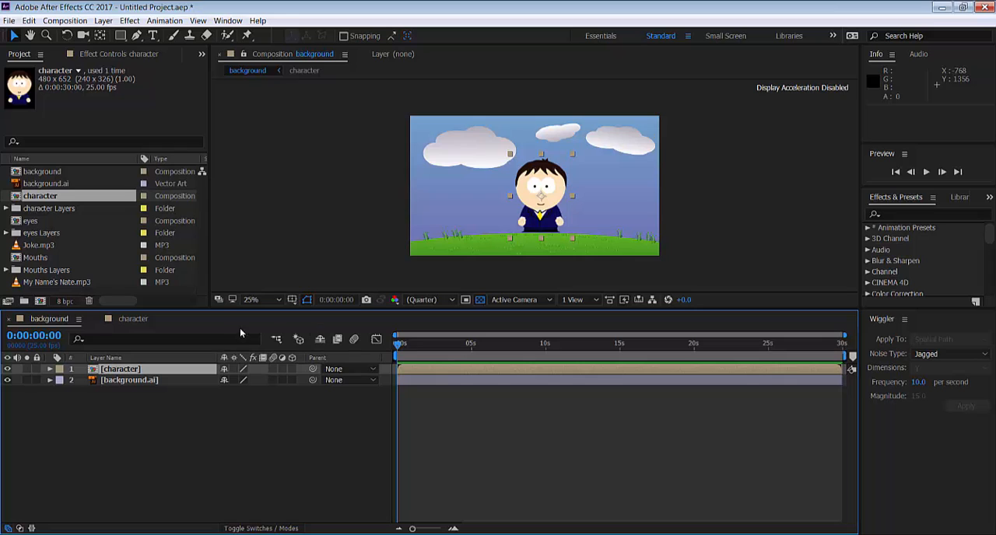
pyautogui.moveTo(540, 215); pyautogui.dragTo(689, 220)
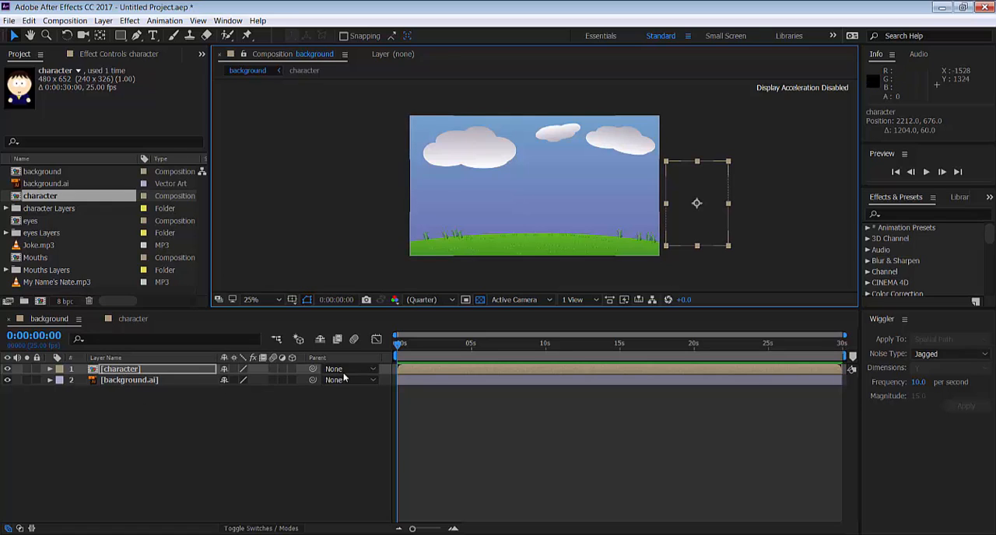
# Set a Position keyframe for the character layer at 0:00:00:00
pyautogui.click(49, 370)
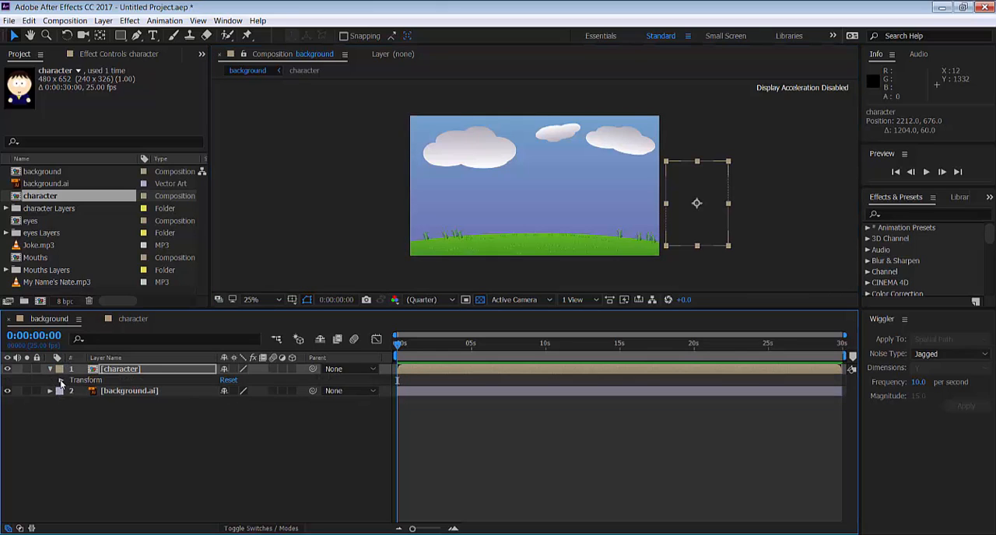
pyautogui.click(61, 380)
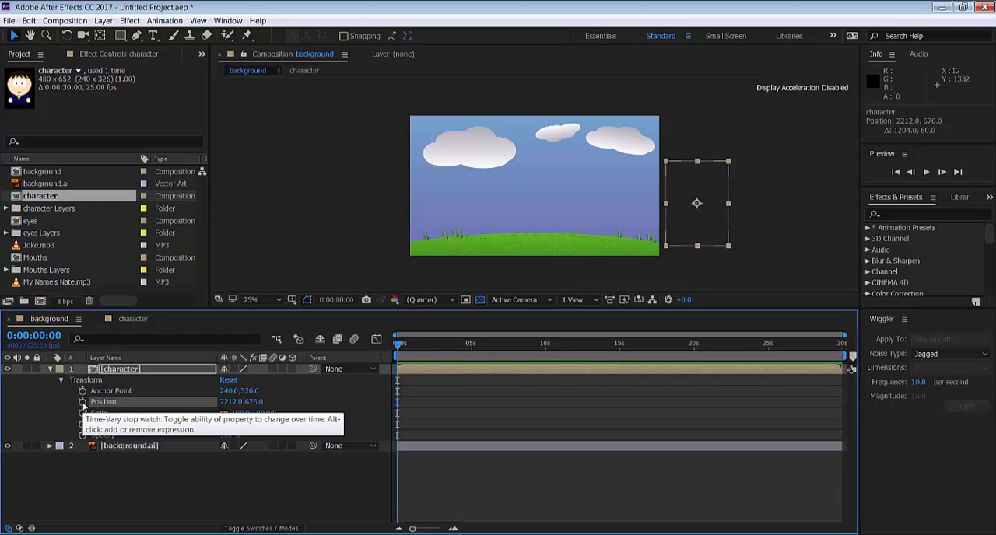
pyautogui.click(82, 403)
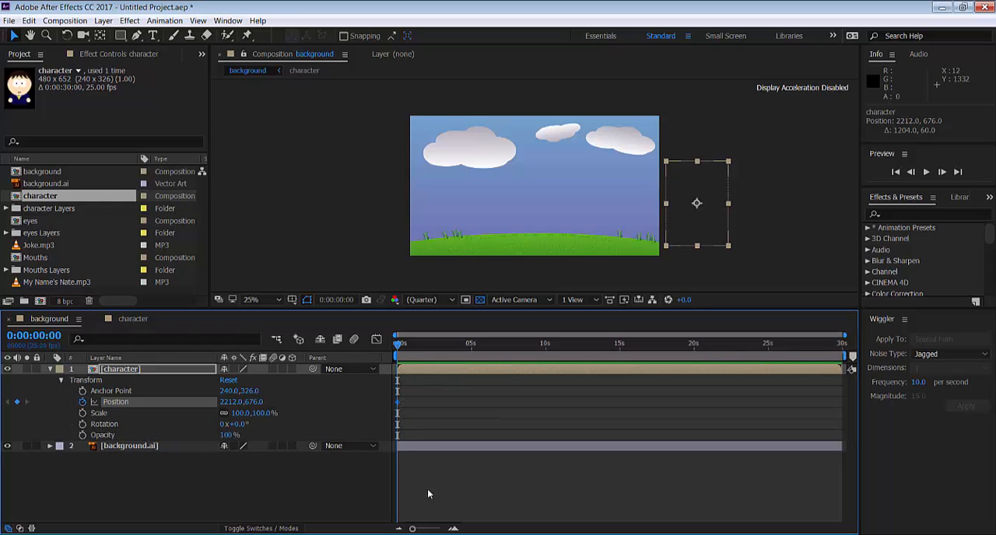
# At 0:00:02:14, move the character horizontally to the middle of the scene, at about 936, 676, as a second Position keyframe
pyautogui.moveTo(414, 529); pyautogui.dragTo(420, 529)
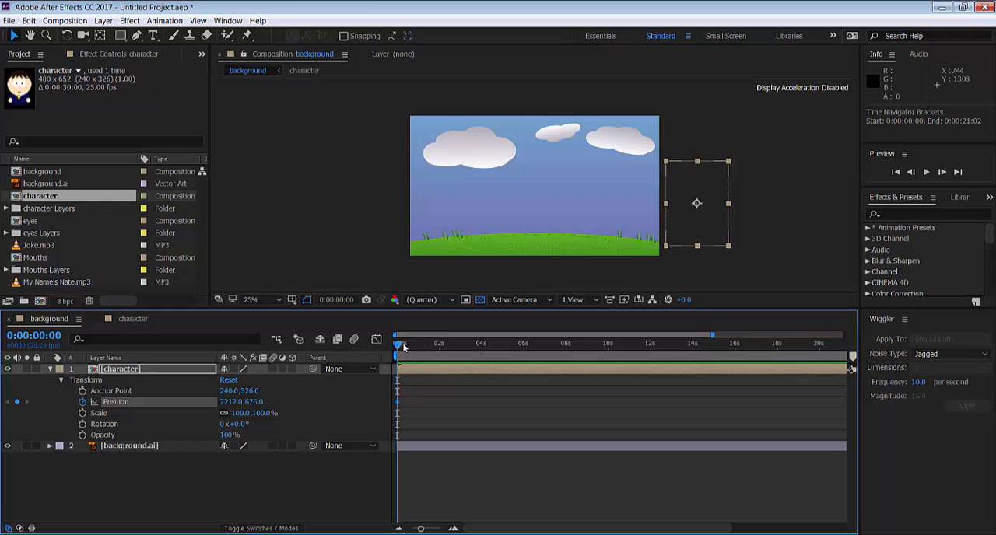
pyautogui.moveTo(398, 345); pyautogui.dragTo(451, 344)
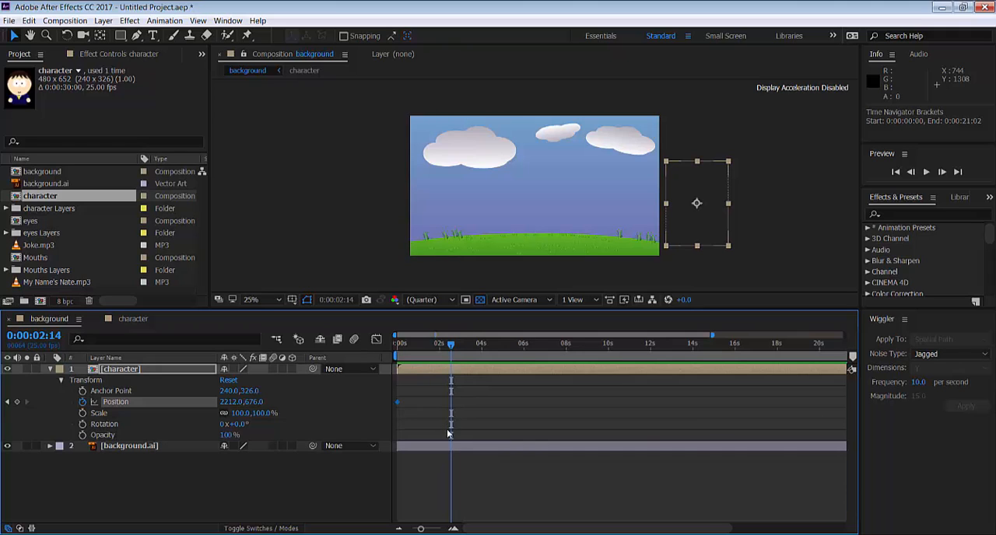
pyautogui.moveTo(689, 229); pyautogui.dragTo(565, 214)
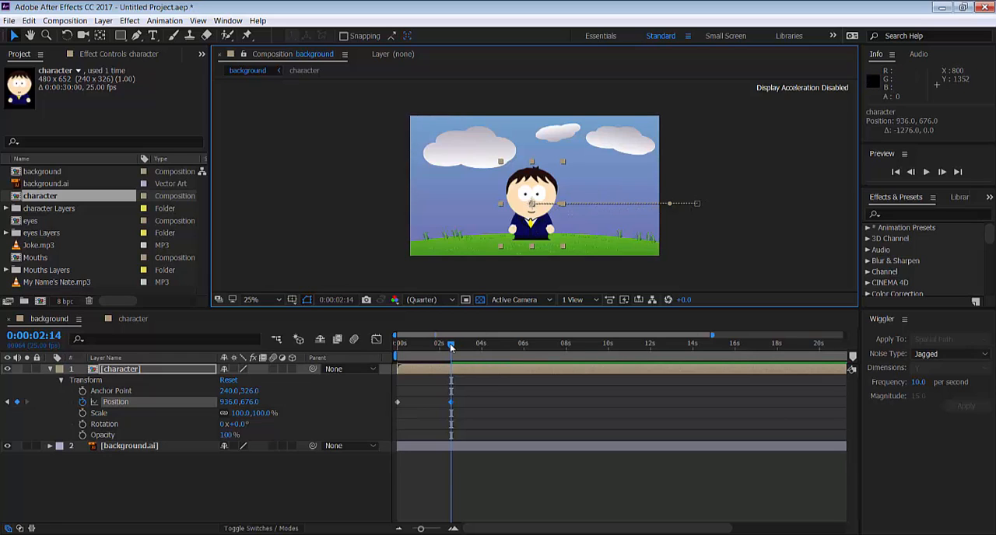
# Try bending the character's straight motion path upward into an arc, scrub through the movement, and undo the bend
pyautogui.moveTo(456, 346)
pyautogui.mouseDown()
pyautogui.moveTo(398, 347)
pyautogui.moveTo(458, 345)
pyautogui.moveTo(404, 348)
pyautogui.moveTo(455, 356)
pyautogui.moveTo(401, 349)
pyautogui.moveTo(450, 359)
pyautogui.moveTo(402, 345)
pyautogui.moveTo(456, 346)
pyautogui.moveTo(405, 346)
pyautogui.moveTo(444, 345)
pyautogui.mouseUp()
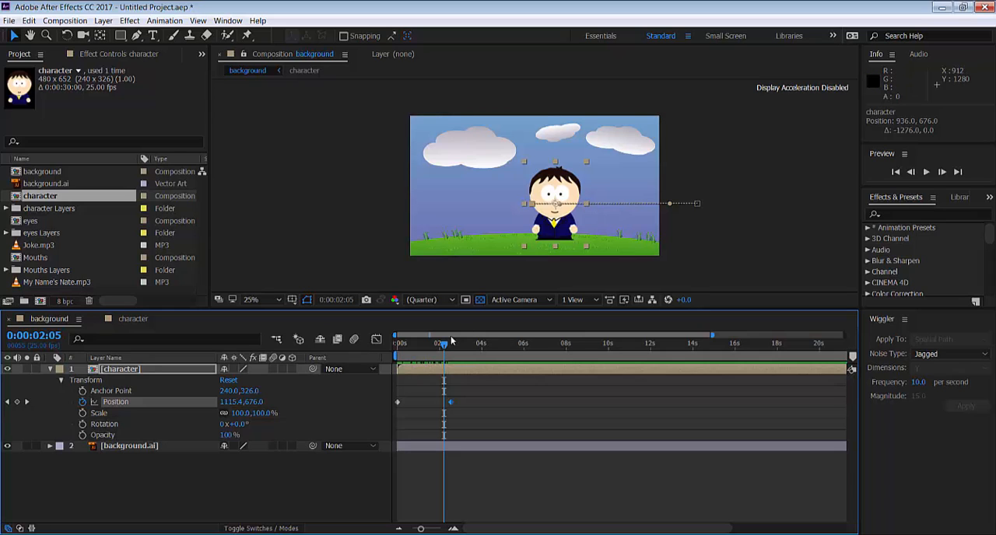
pyautogui.moveTo(446, 344); pyautogui.dragTo(456, 344)
pyautogui.moveTo(563, 203); pyautogui.dragTo(627, 140)
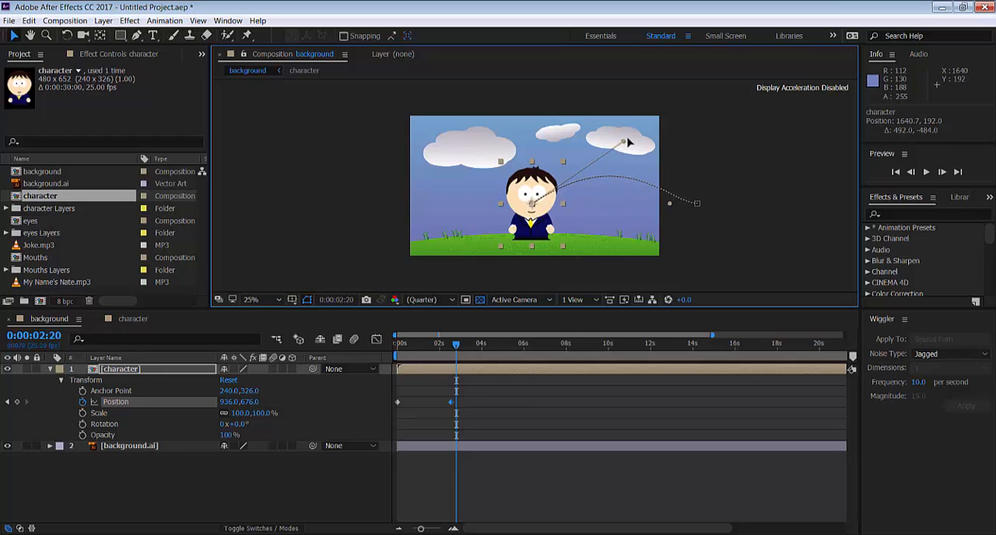
pyautogui.moveTo(459, 344)
pyautogui.mouseDown()
pyautogui.moveTo(396, 346)
pyautogui.moveTo(448, 356)
pyautogui.mouseUp()
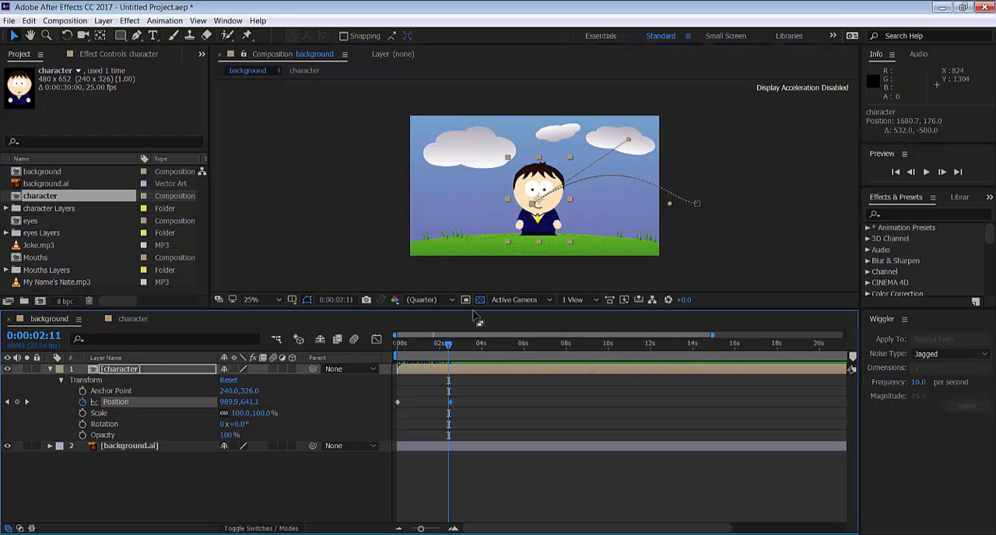
pyautogui.hotkey('ctrl', 'z')
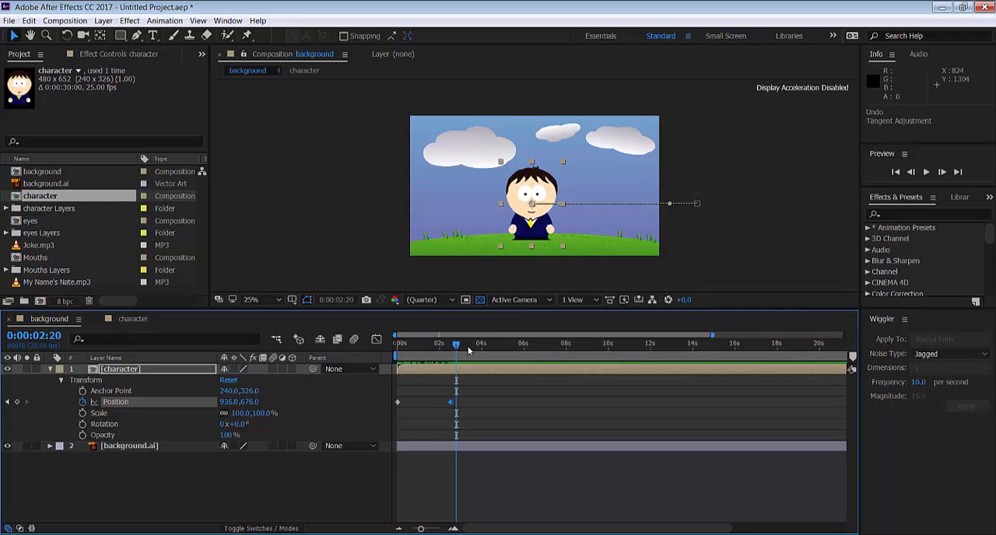
pyautogui.moveTo(459, 346)
pyautogui.mouseDown()
pyautogui.moveTo(398, 346)
pyautogui.moveTo(455, 348)
pyautogui.mouseUp()
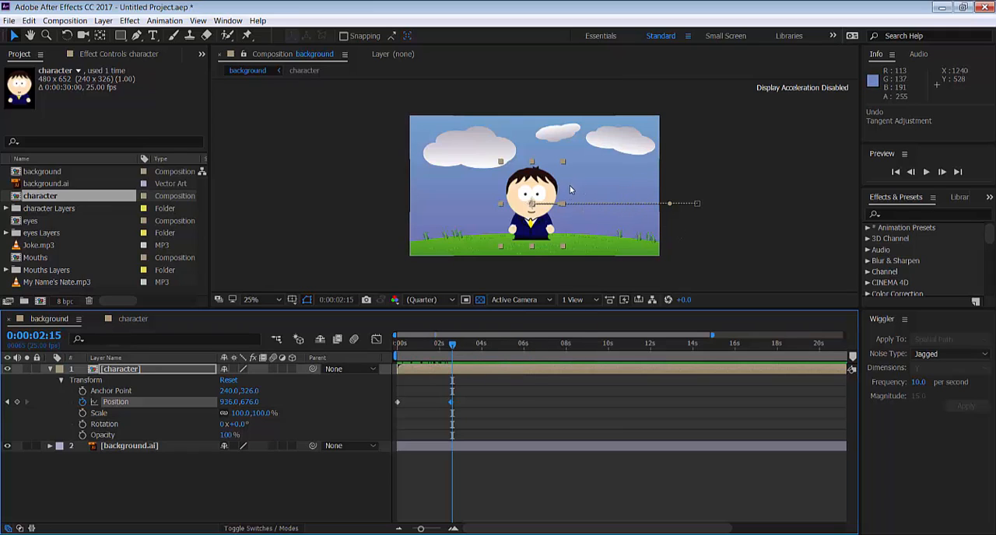
pyautogui.moveTo(452, 346); pyautogui.dragTo(397, 347)
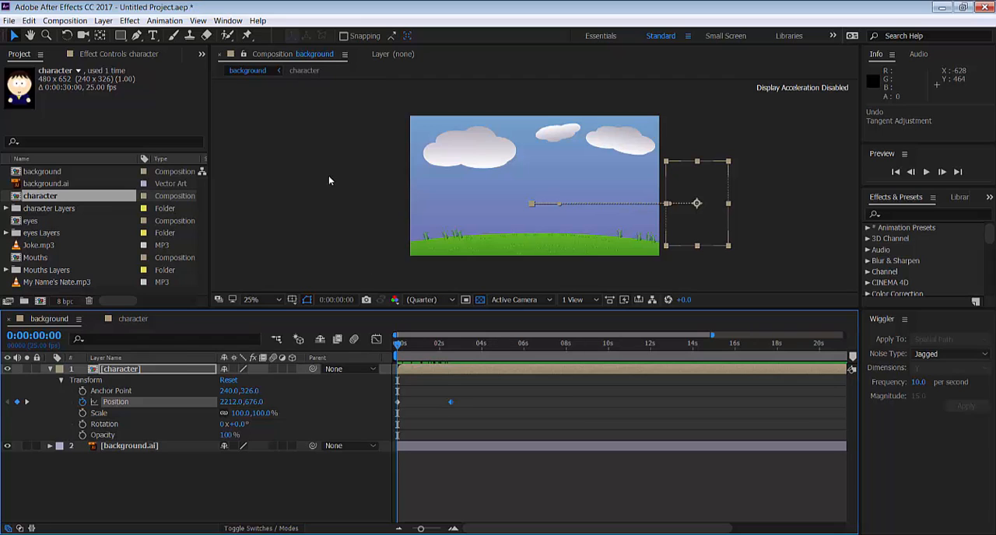
# Hide the Wiggler panel and show it again
pyautogui.click(228, 20)
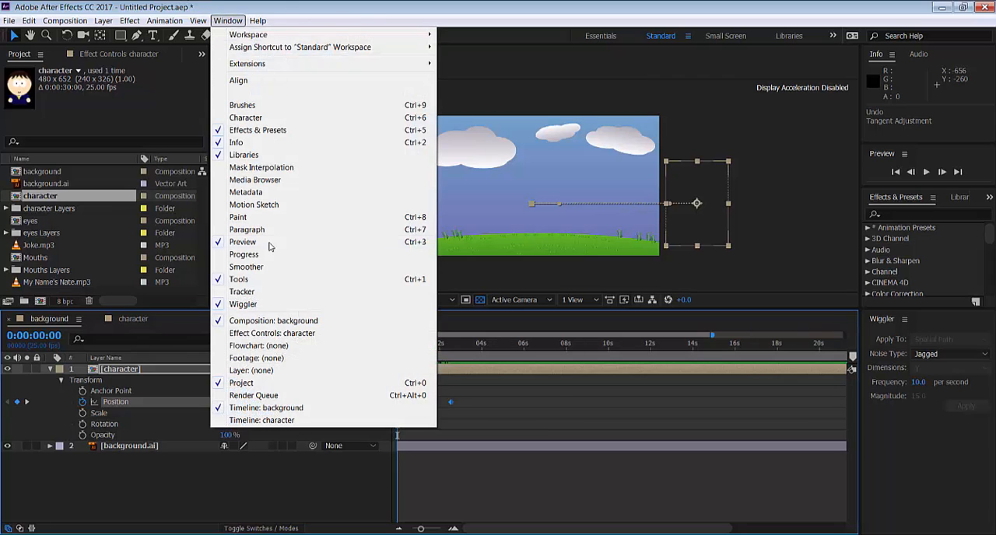
pyautogui.click(243, 304)
pyautogui.click(228, 20)
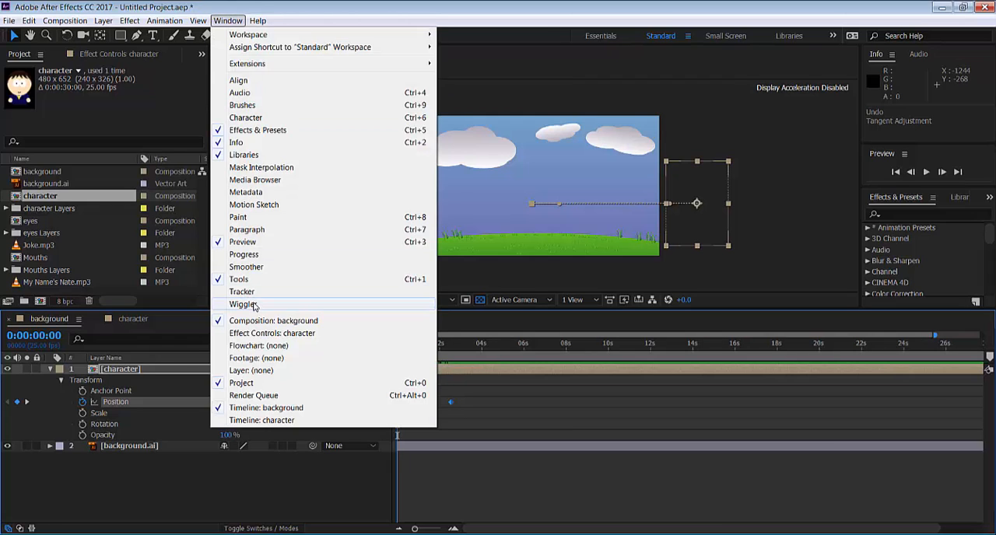
pyautogui.click(243, 304)
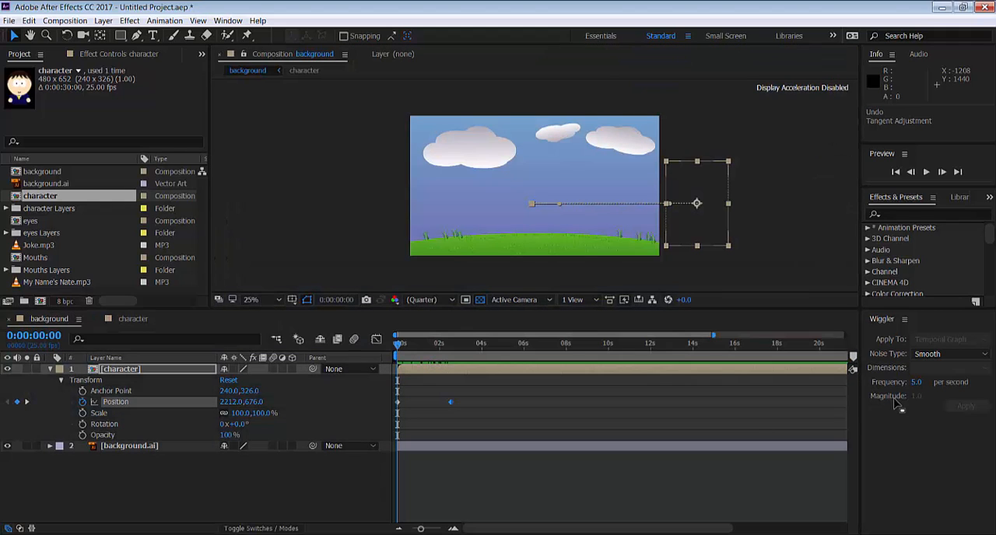
pyautogui.click(896, 400)
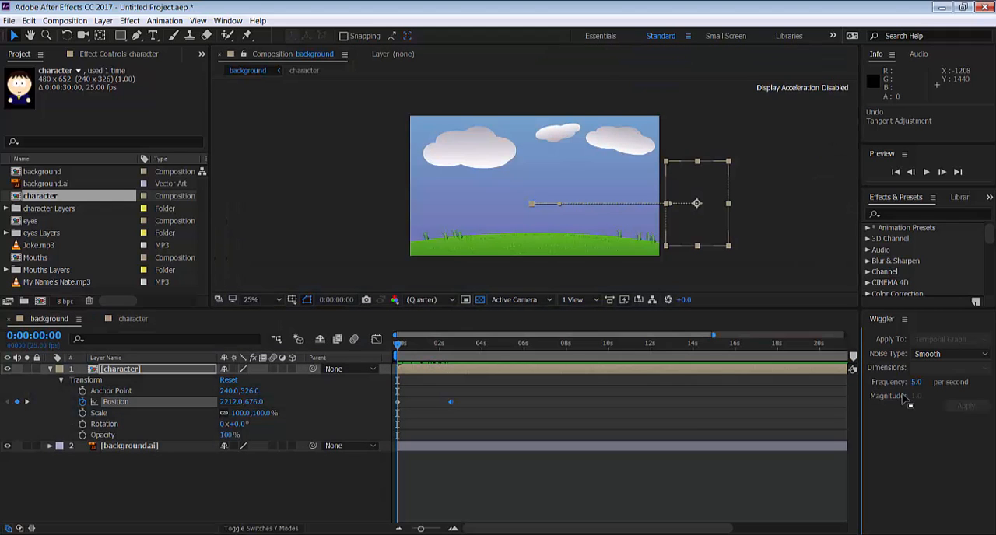
pyautogui.click(905, 319)
pyautogui.click(914, 326)
pyautogui.click(904, 320)
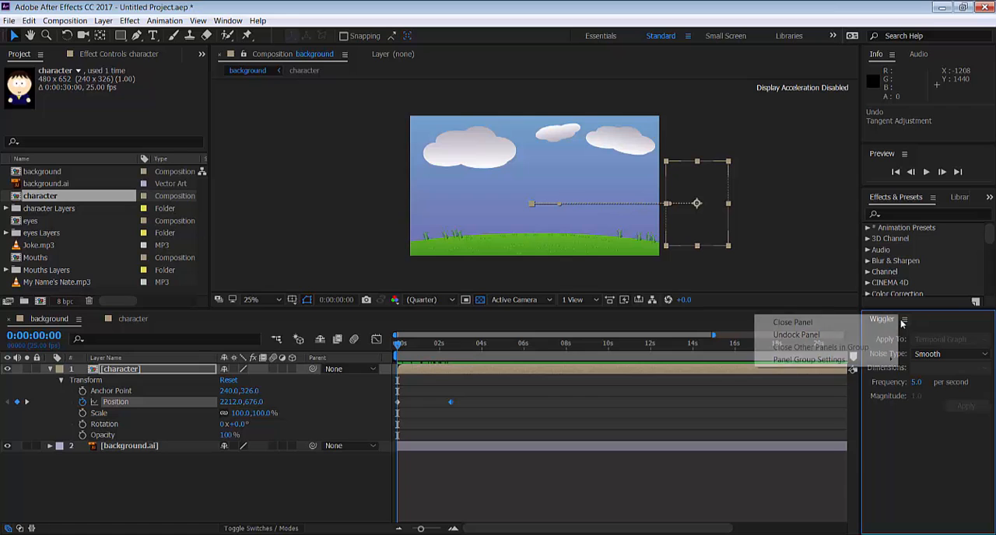
# Undock the Wiggler panel and place it as a floating window over the timeline
pyautogui.click(889, 334)
pyautogui.moveTo(876, 316); pyautogui.dragTo(699, 240)
pyautogui.moveTo(759, 340)
pyautogui.mouseDown()
pyautogui.moveTo(756, 316)
pyautogui.moveTo(758, 346)
pyautogui.moveTo(777, 350)
pyautogui.mouseUp()
pyautogui.moveTo(777, 233); pyautogui.dragTo(919, 381)
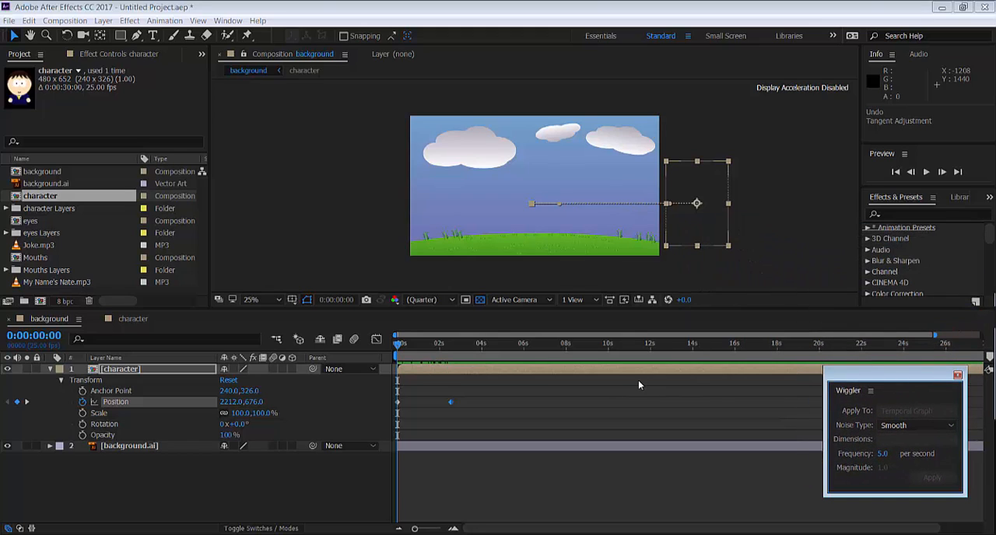
# Select the character's two Position keyframes and set the wiggle noise type to Jagged
pyautogui.click(451, 404)
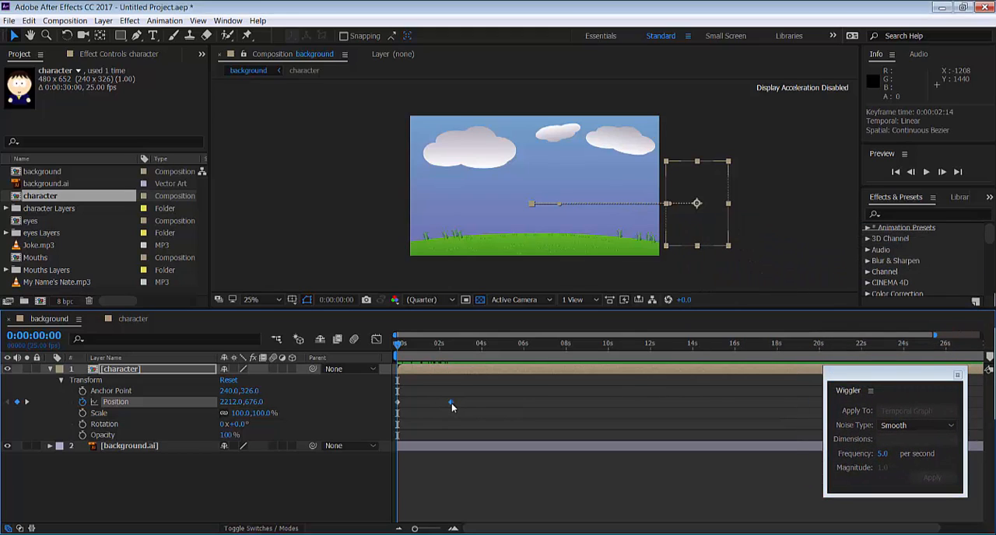
pyautogui.keyDown('shift'); pyautogui.click(397, 403); pyautogui.keyUp('shift')
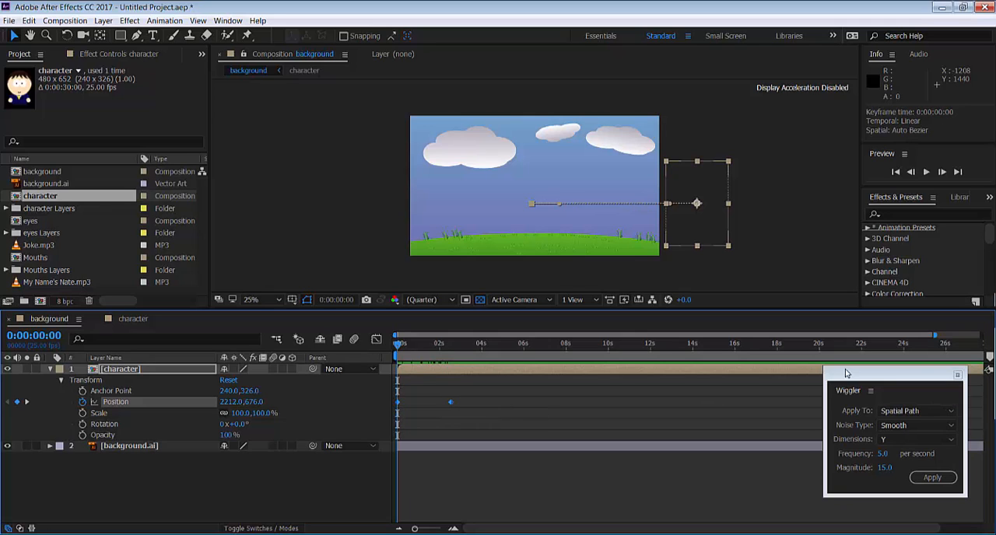
pyautogui.moveTo(847, 374); pyautogui.dragTo(748, 286)
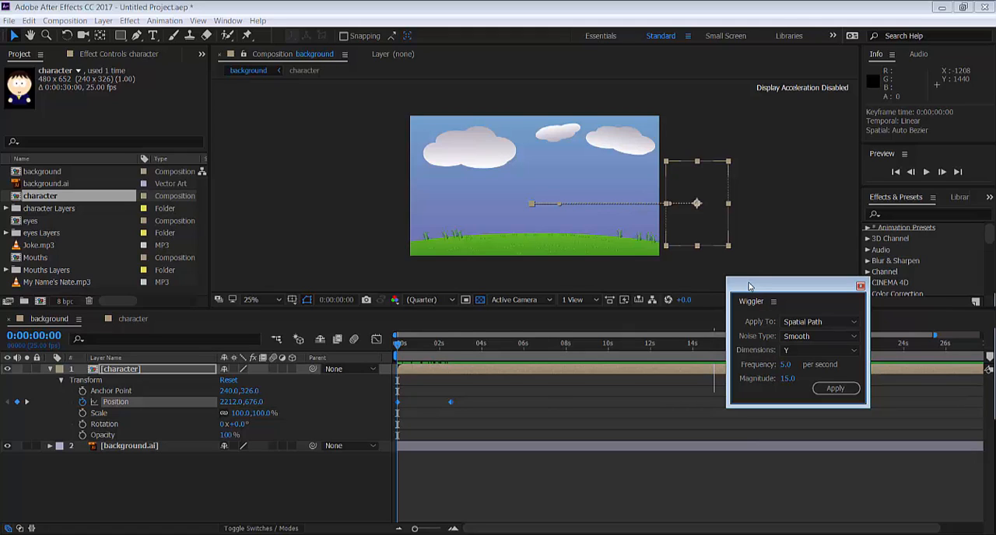
pyautogui.click(807, 338)
pyautogui.click(809, 363)
# Try the X and All the same options for the wiggle dimensions, and return the setting to Y
pyautogui.click(812, 350)
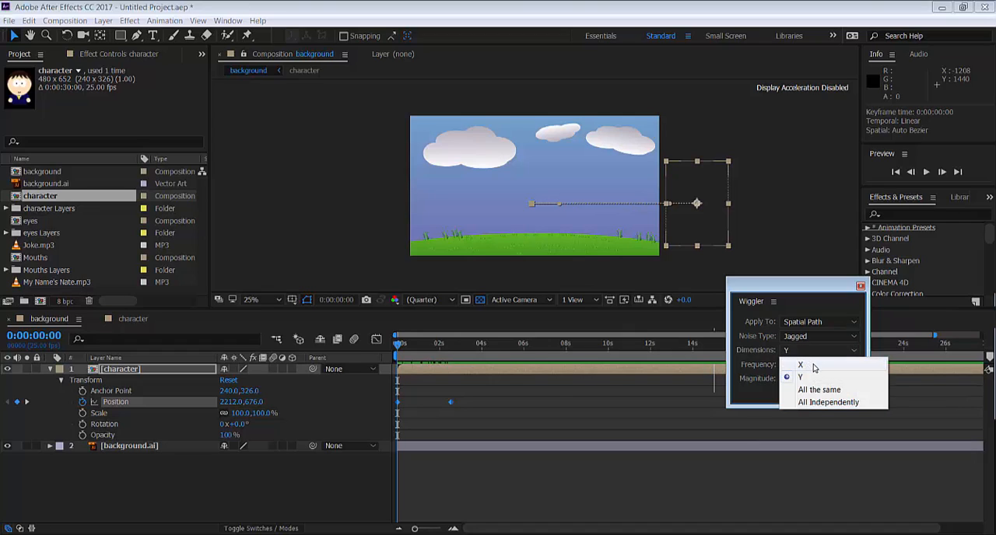
pyautogui.click(801, 364)
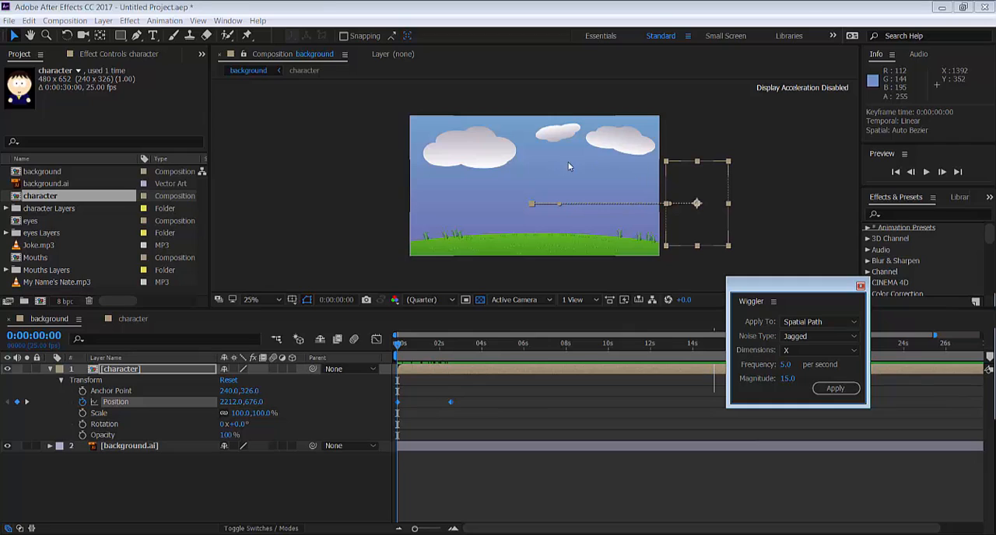
pyautogui.click(812, 350)
pyautogui.click(801, 373)
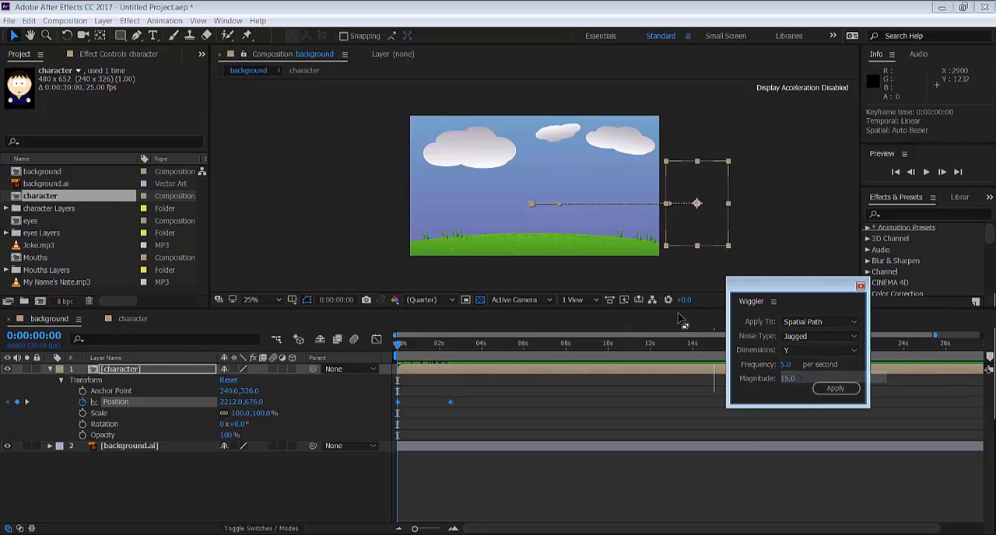
pyautogui.click(803, 350)
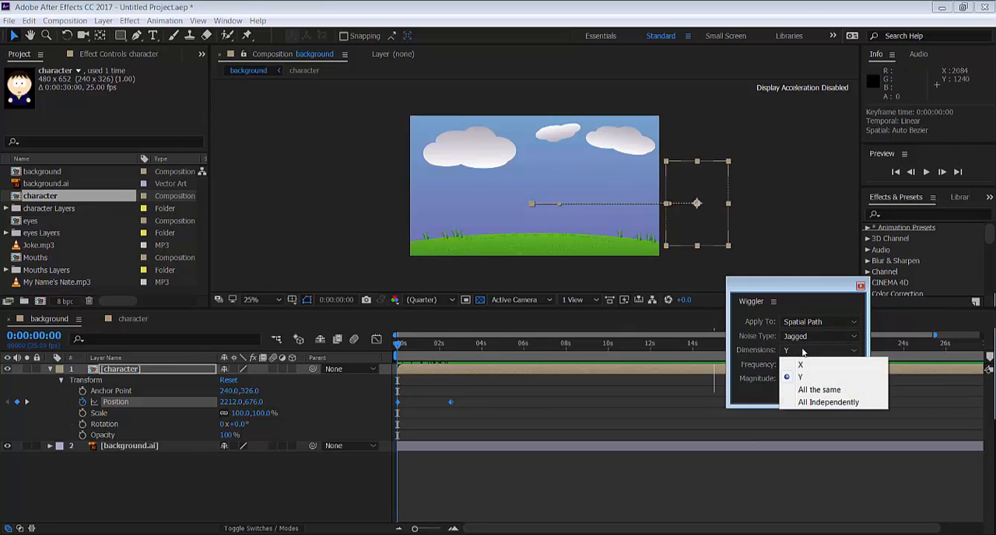
pyautogui.click(829, 392)
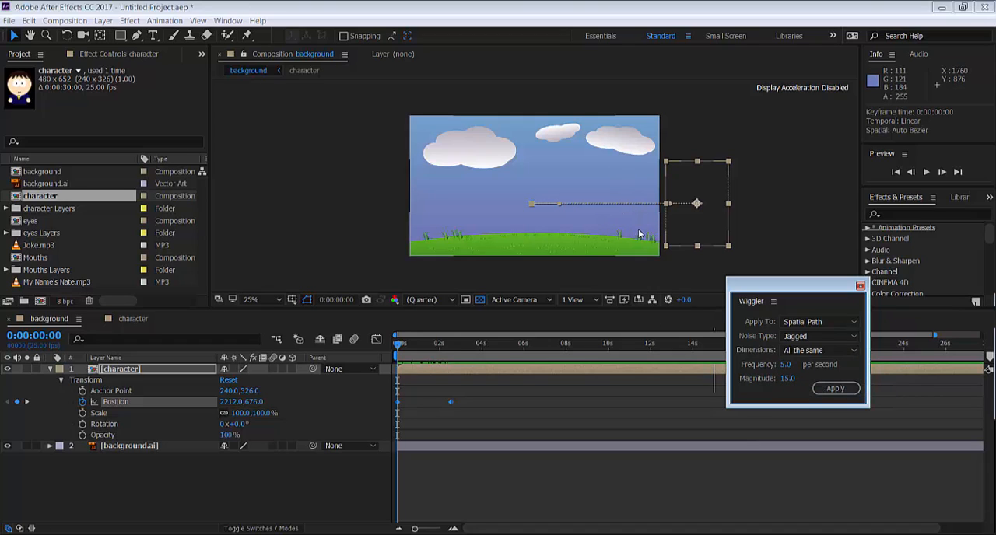
pyautogui.click(813, 350)
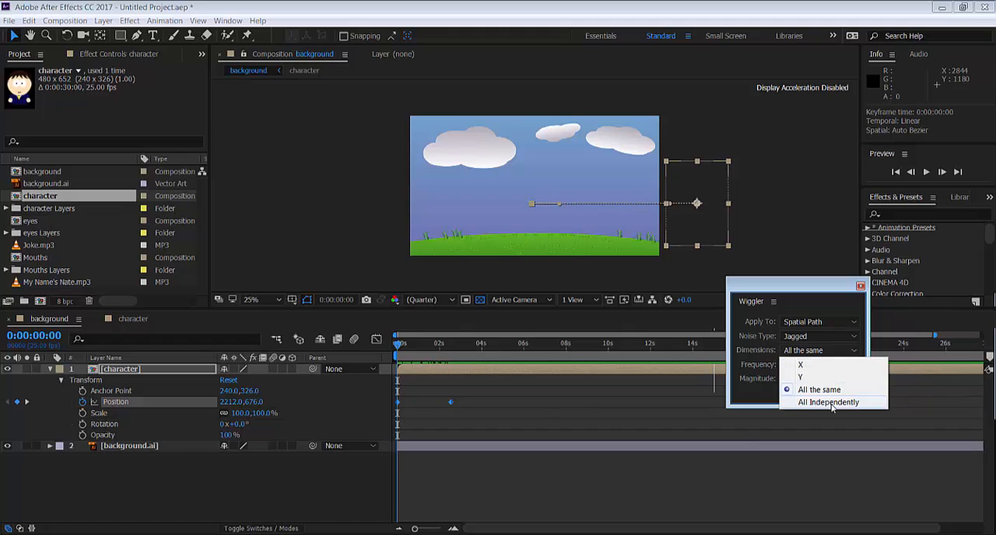
pyautogui.click(801, 378)
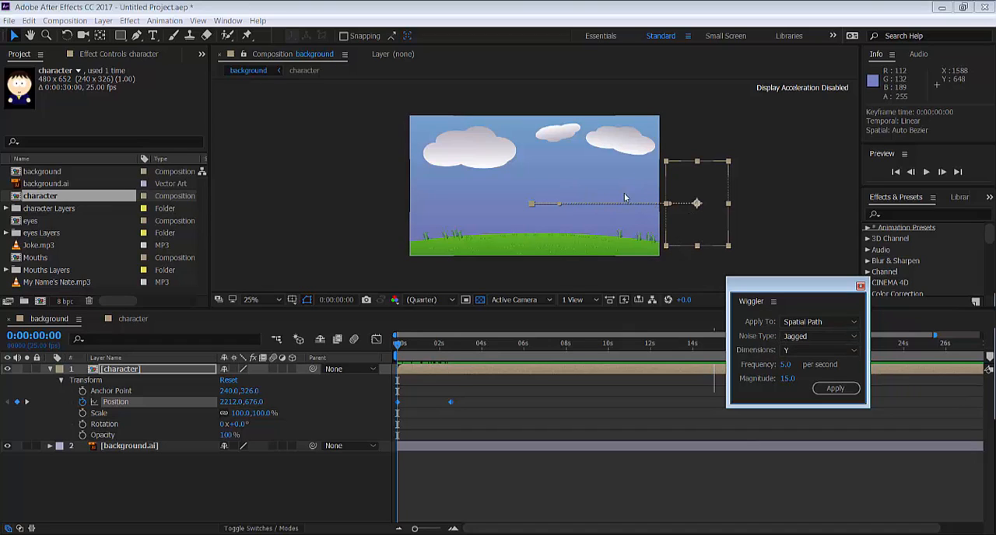
# Set the wiggle magnitude to 20 and apply the wiggle to the character's entrance keyframes
pyautogui.click(786, 366)
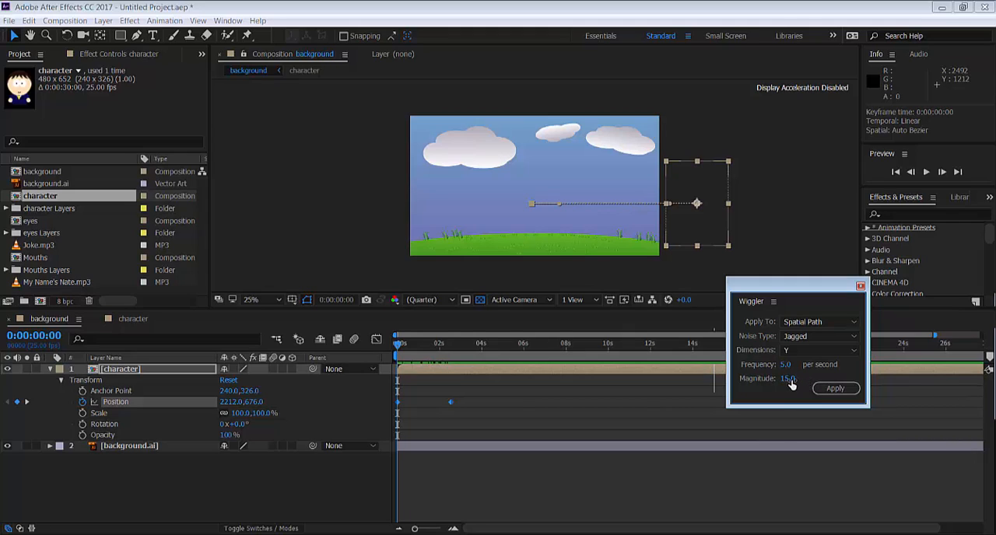
pyautogui.moveTo(793, 379); pyautogui.dragTo(799, 379)
pyautogui.click(836, 389)
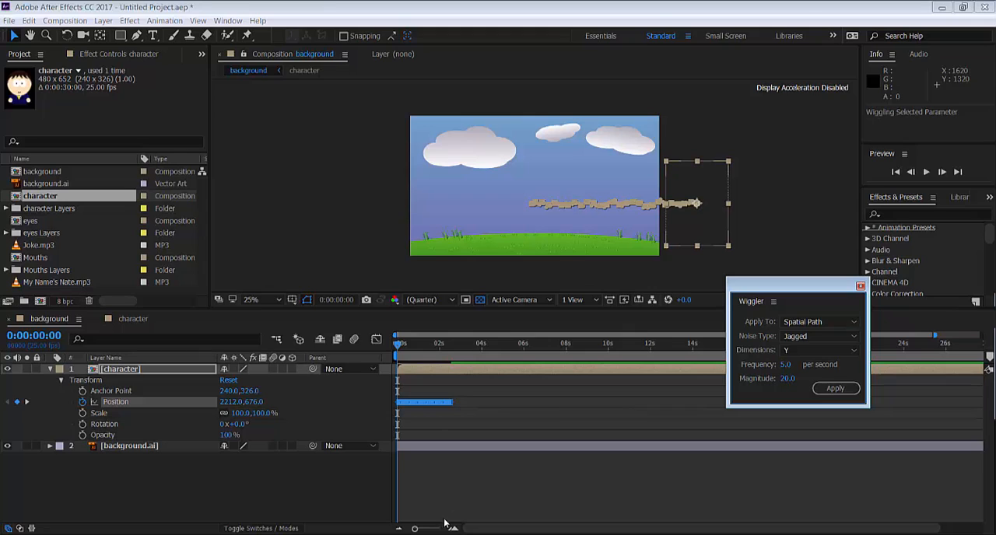
# Scrub through the character's wiggled entrance and play it back from 0:00:00:00
pyautogui.moveTo(415, 528); pyautogui.dragTo(435, 529)
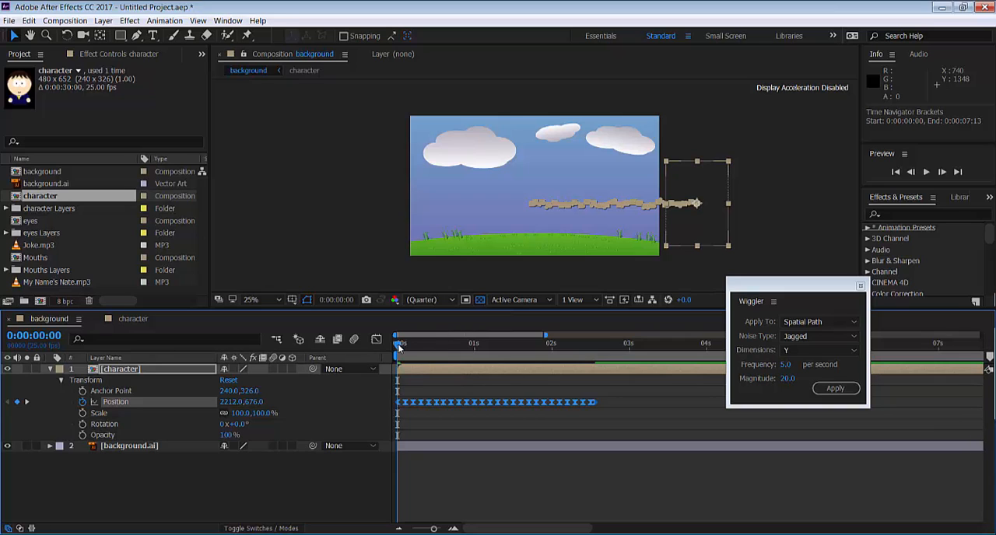
pyautogui.moveTo(399, 348); pyautogui.dragTo(595, 356)
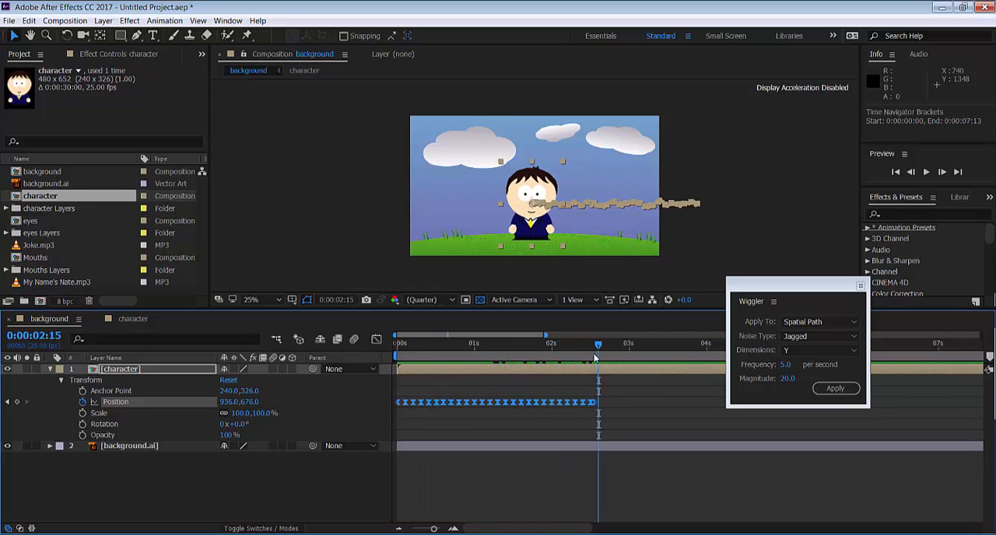
pyautogui.click(436, 349)
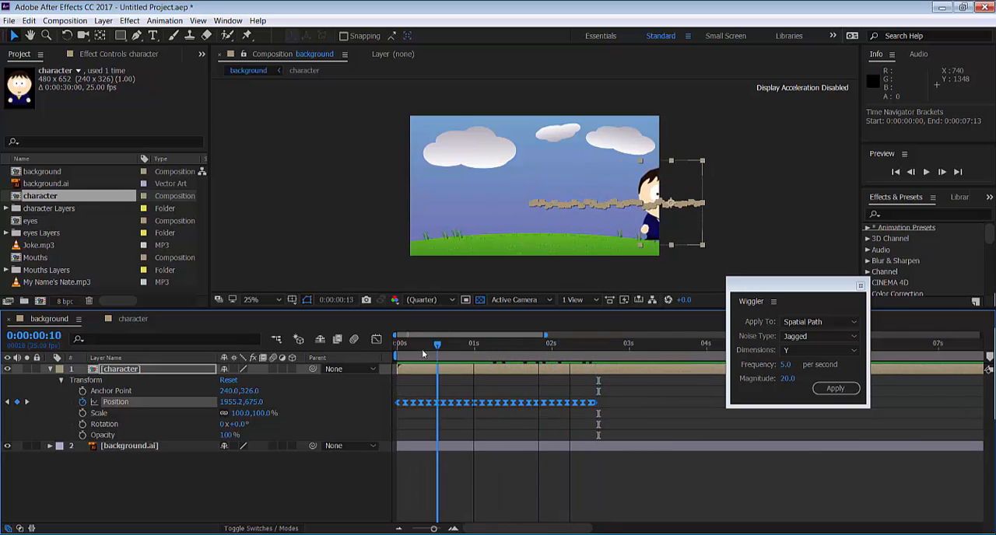
pyautogui.moveTo(422, 350); pyautogui.dragTo(373, 349)
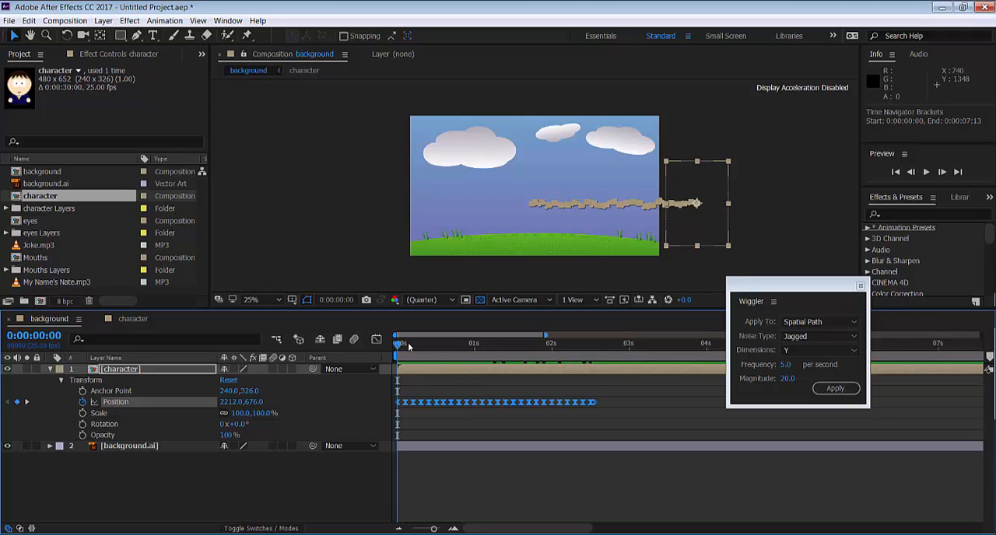
pyautogui.press('space')
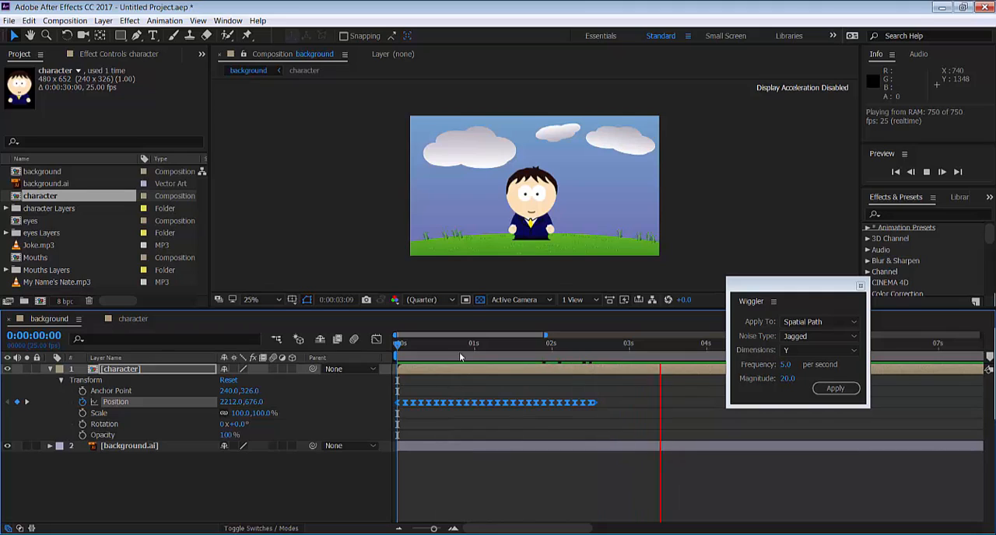
pyautogui.press('space')
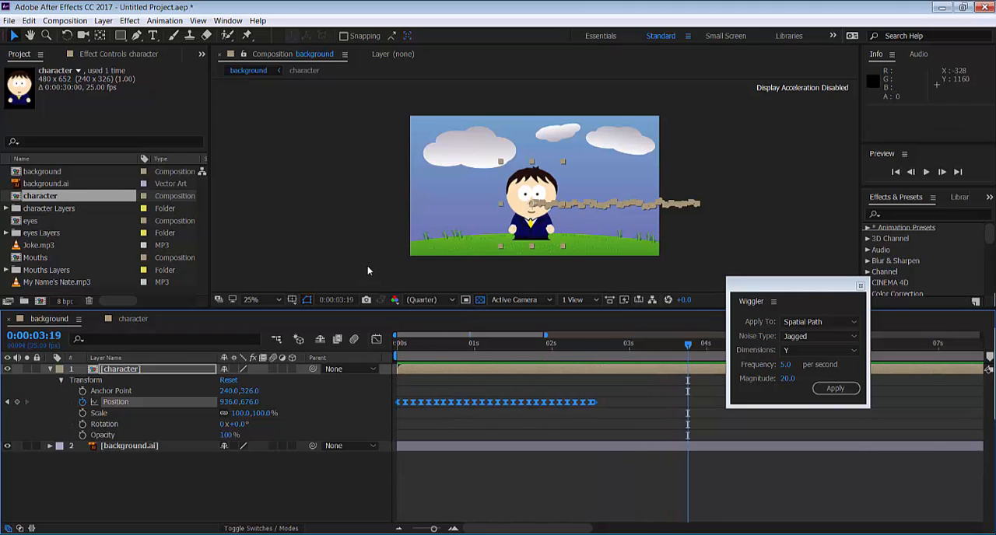
# Deselect the character layer and move the Wiggler window off the timeline
pyautogui.click(732, 239)
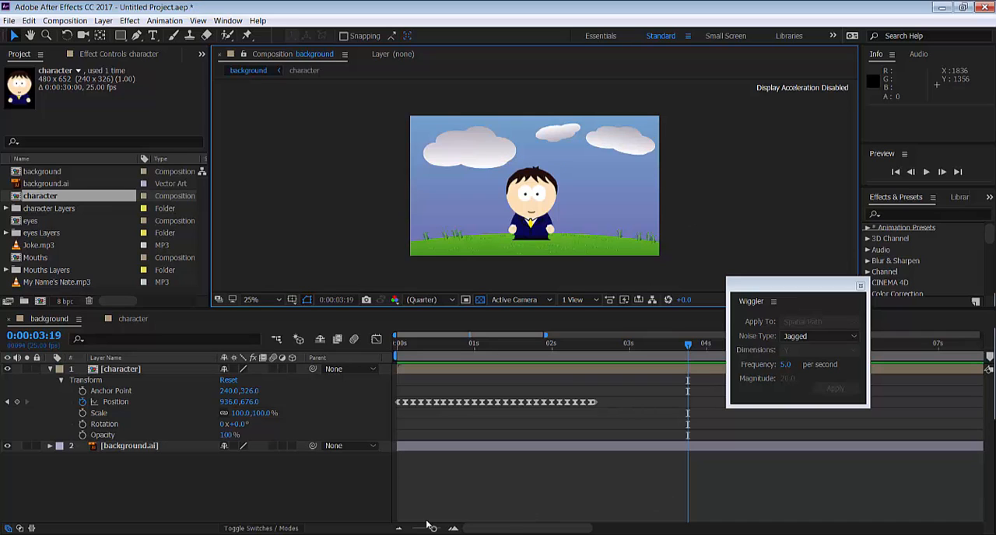
pyautogui.moveTo(424, 530); pyautogui.dragTo(418, 530)
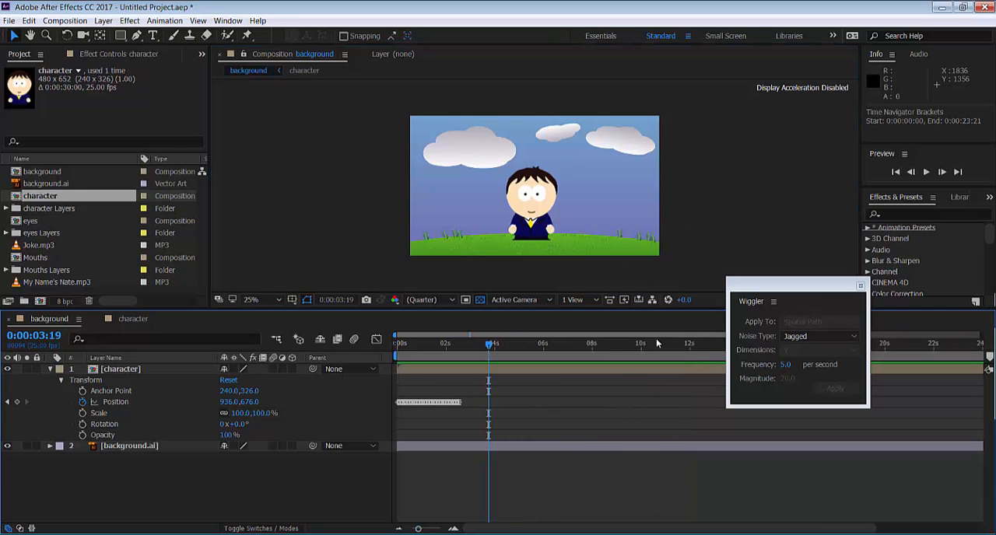
pyautogui.moveTo(742, 294); pyautogui.dragTo(816, 168)
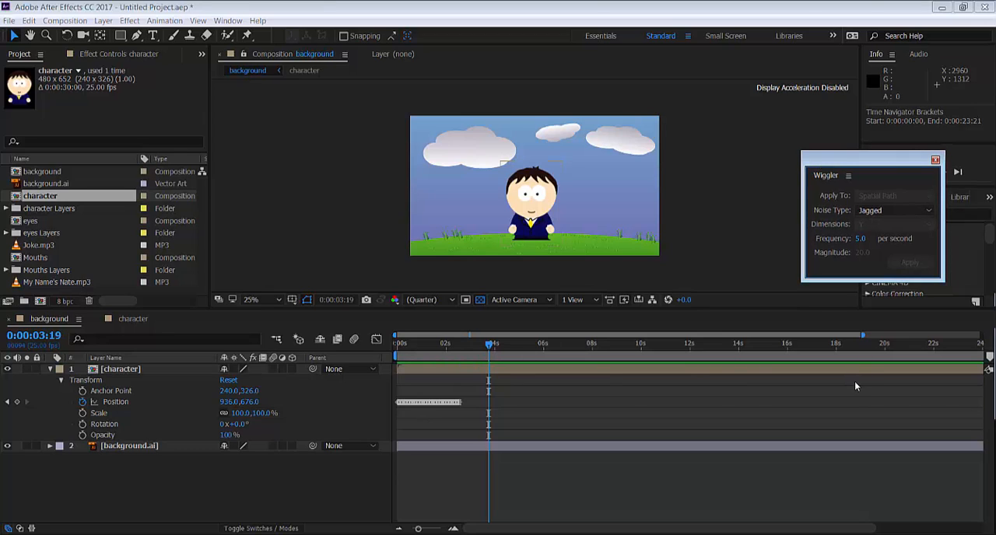
# Try moving the character out beyond the background's left edge at 0:00:19:21, and delete the resulting Position keyframe
pyautogui.moveTo(491, 347); pyautogui.dragTo(882, 351)
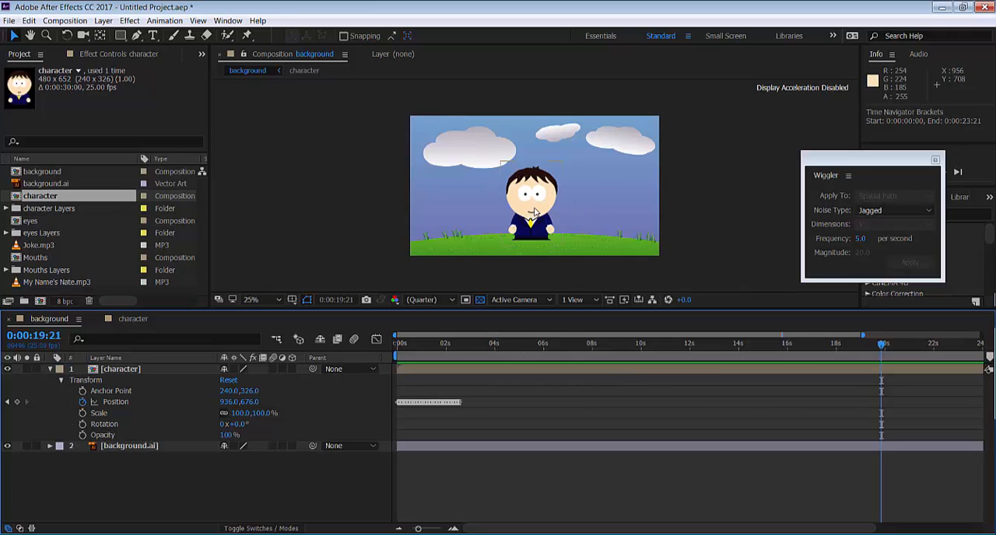
pyautogui.moveTo(534, 212); pyautogui.dragTo(326, 220)
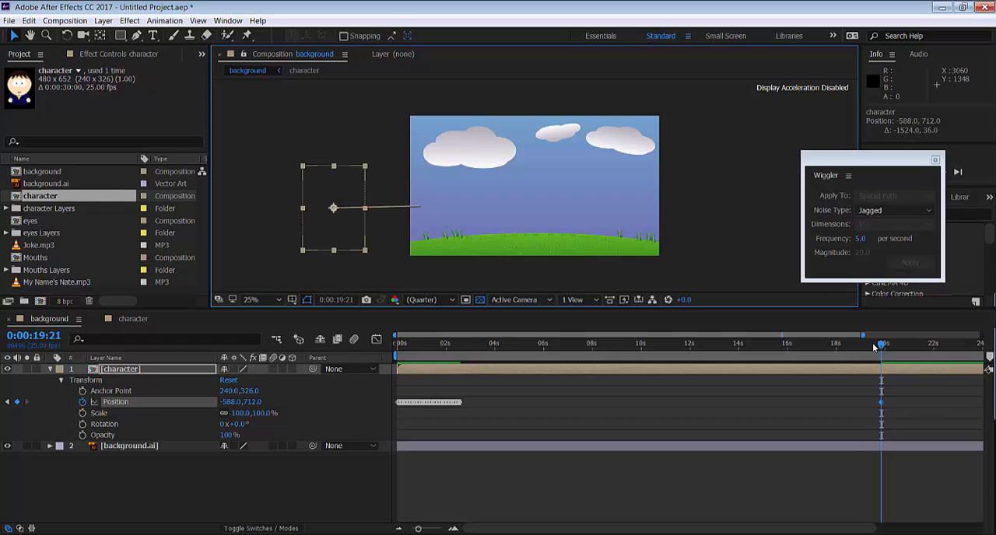
pyautogui.moveTo(879, 348)
pyautogui.mouseDown()
pyautogui.moveTo(650, 363)
pyautogui.moveTo(463, 358)
pyautogui.moveTo(875, 356)
pyautogui.mouseUp()
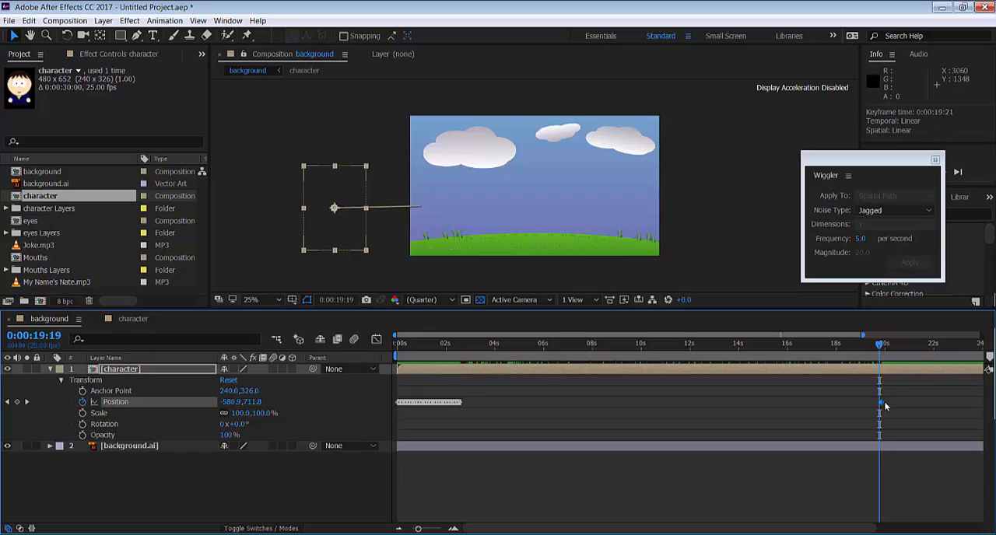
pyautogui.press('Delete')
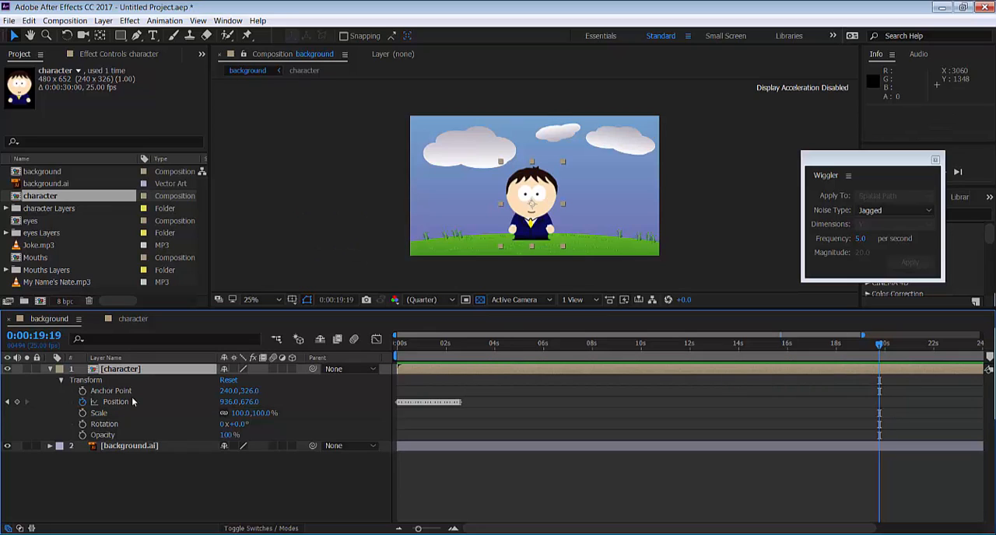
# Add a Position keyframe at 0:00:19:19, and at 0:00:21:23 move the character beyond the background's left edge, at about -376, 668
pyautogui.click(17, 402)
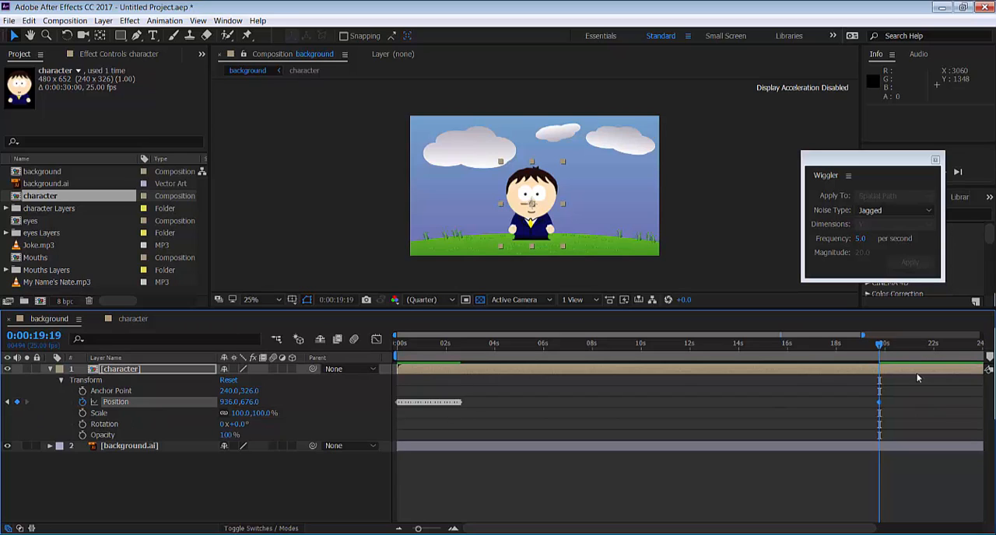
pyautogui.moveTo(880, 354); pyautogui.dragTo(932, 343)
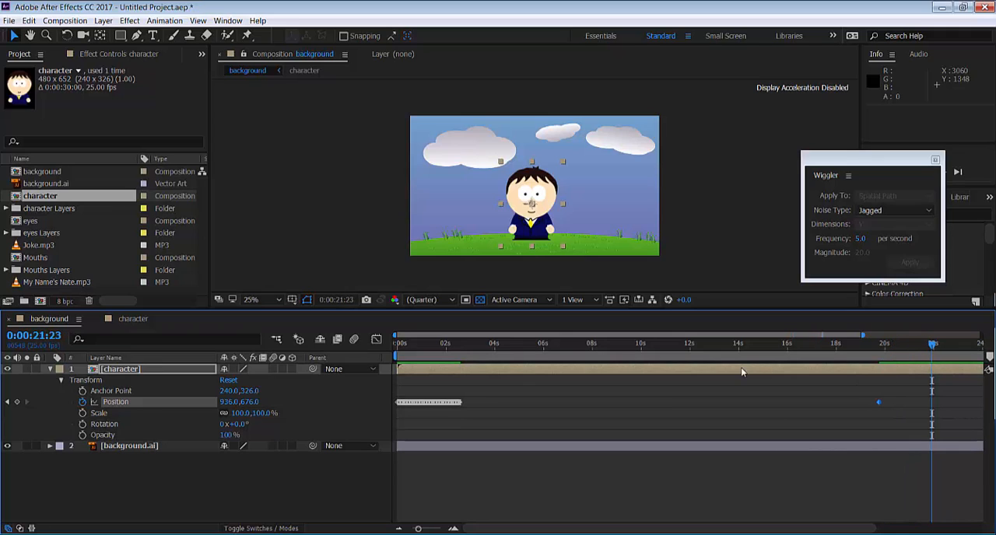
pyautogui.moveTo(543, 201); pyautogui.dragTo(372, 200)
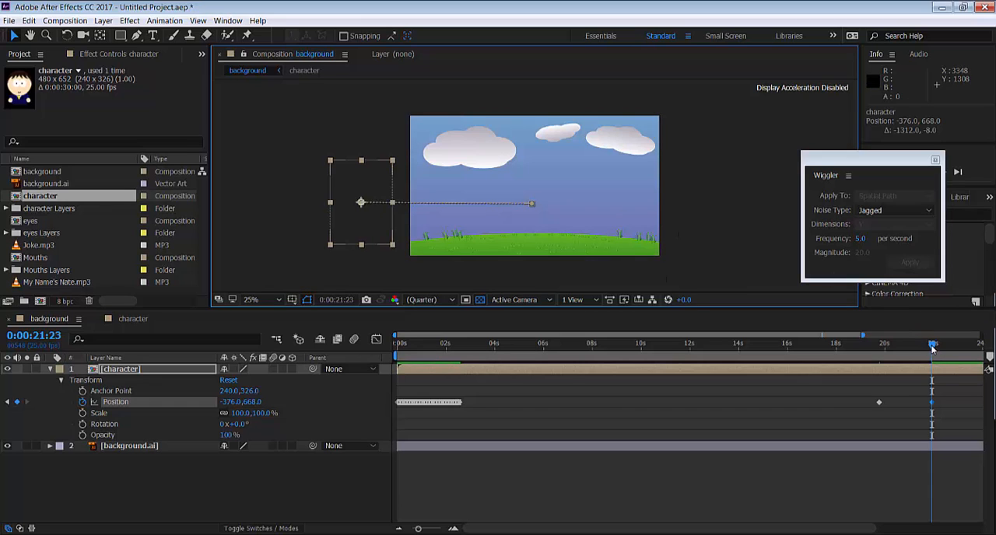
# Shift the two exit keyframes to start at 0:00:19:08 and apply the Jagged Y wiggle with magnitude 20 to them
pyautogui.moveTo(932, 348); pyautogui.dragTo(868, 348)
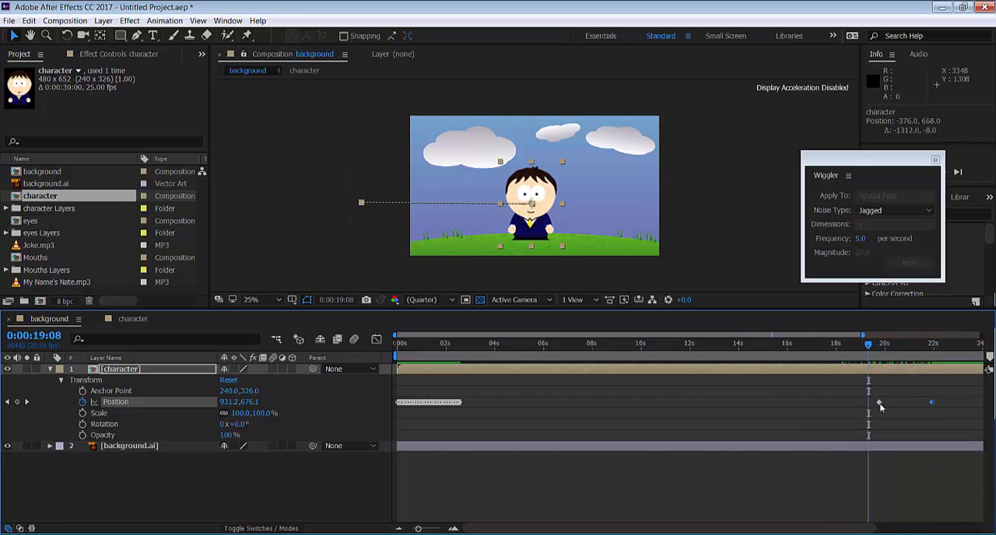
pyautogui.moveTo(880, 405); pyautogui.dragTo(879, 402)
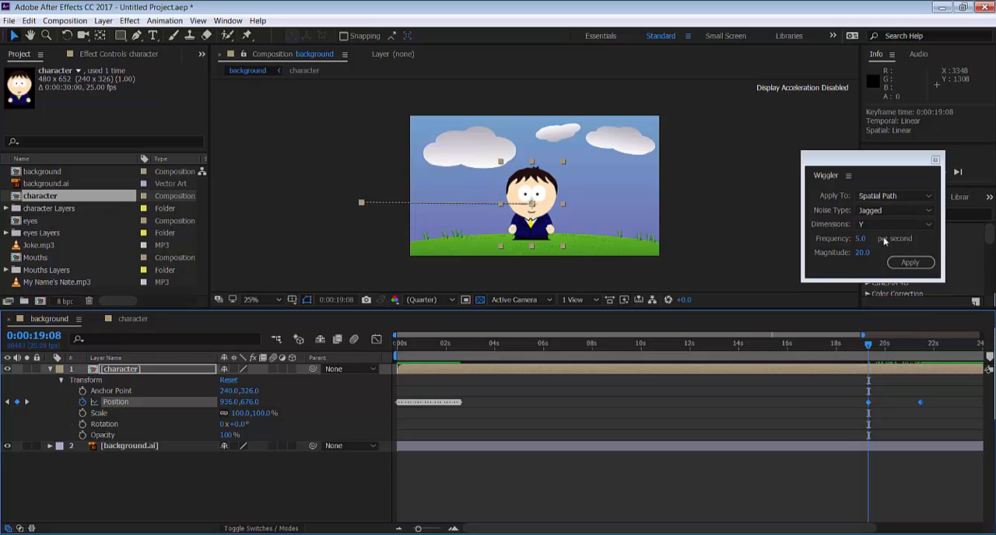
pyautogui.click(909, 262)
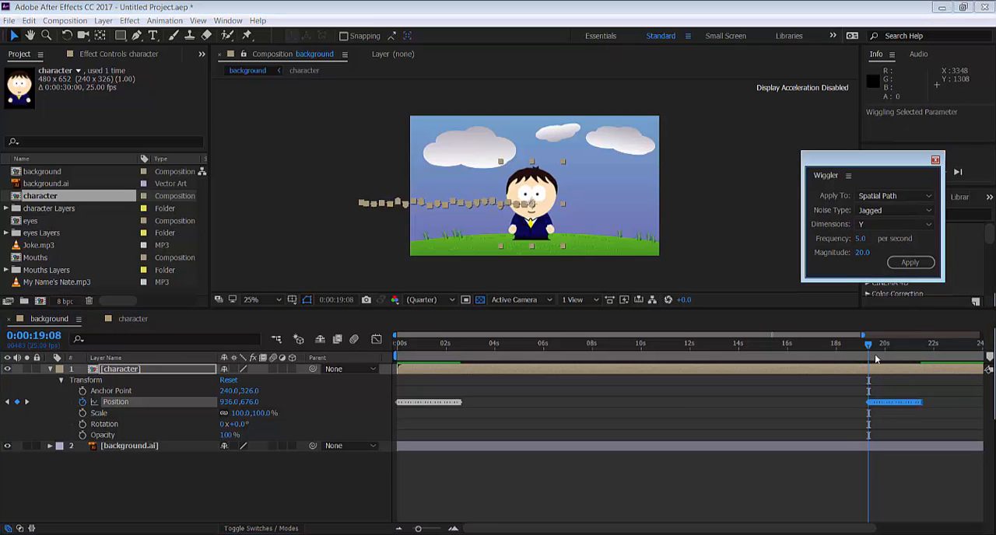
pyautogui.moveTo(869, 352); pyautogui.dragTo(896, 352)
pyautogui.moveTo(917, 351); pyautogui.dragTo(927, 351)
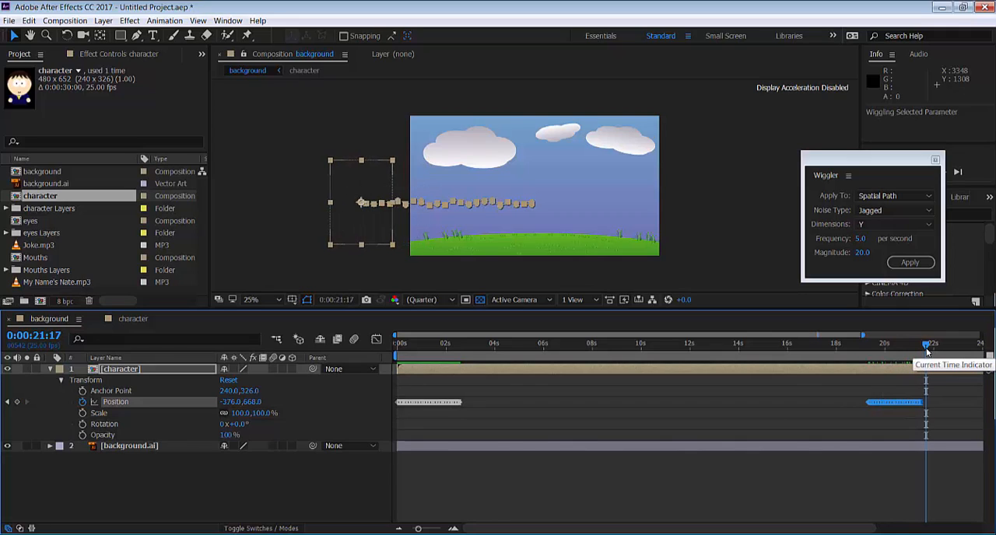